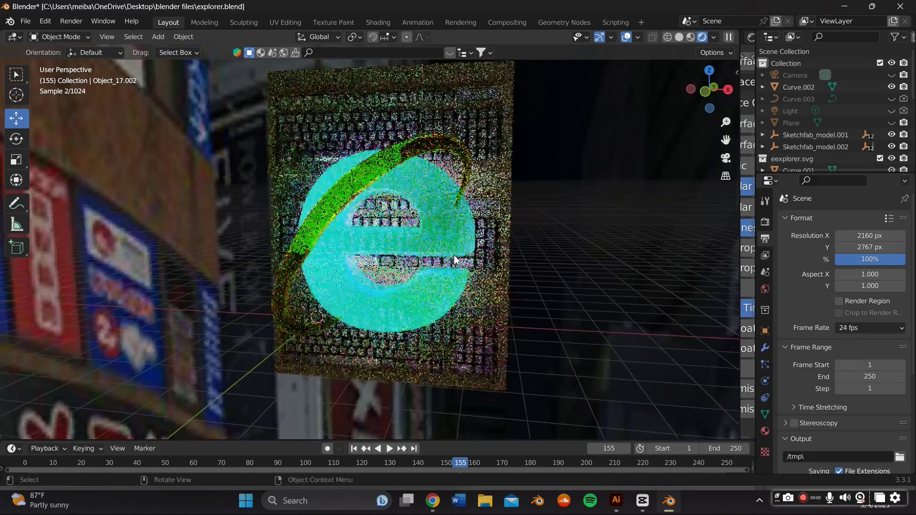
Brighten the plane's Base Color to full value and set it to pale pink-white.
scroll(477, 254, "up", 2)
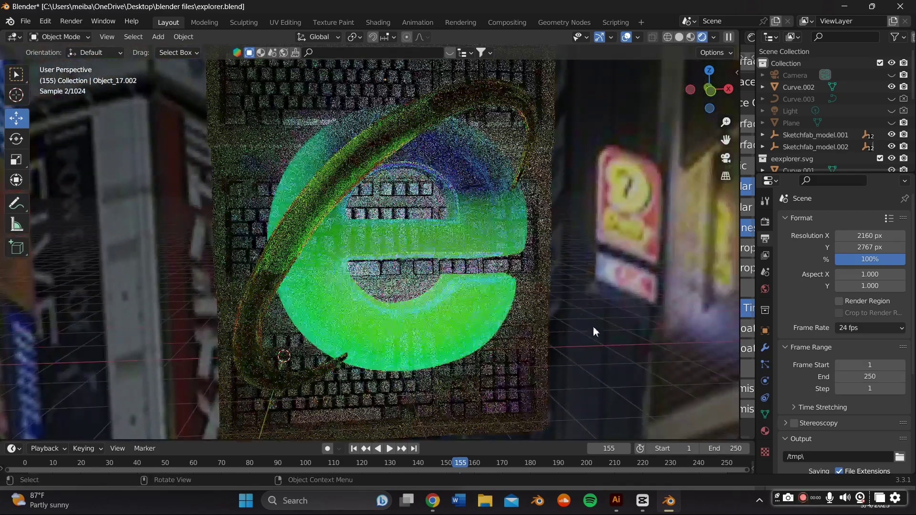
middle_click_drag(594, 327, 627, 271)
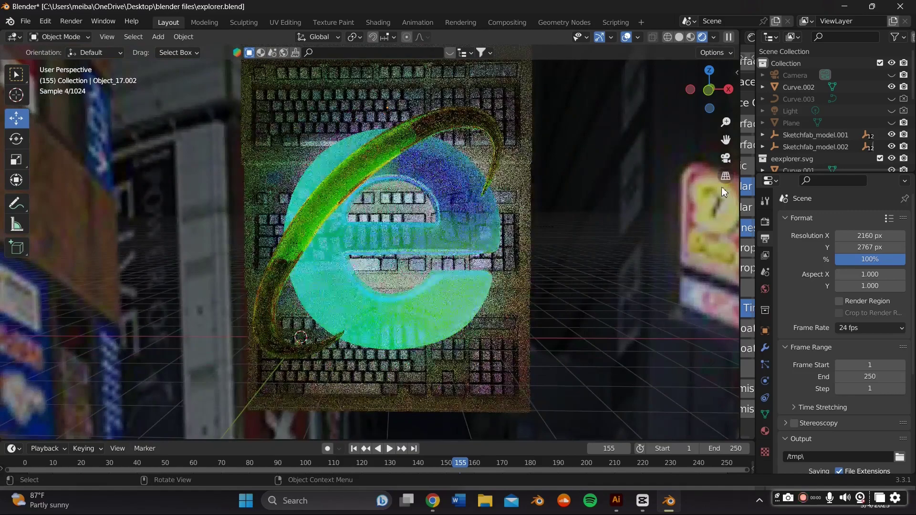
left_click_drag(726, 140, 727, 145)
scroll(678, 178, "up", 1)
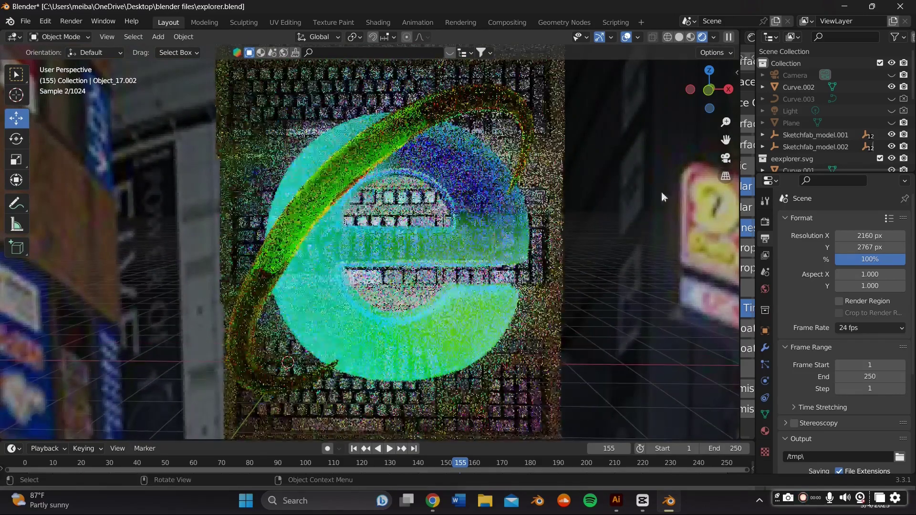
middle_click_drag(661, 192, 624, 231)
left_click_drag(726, 139, 726, 143)
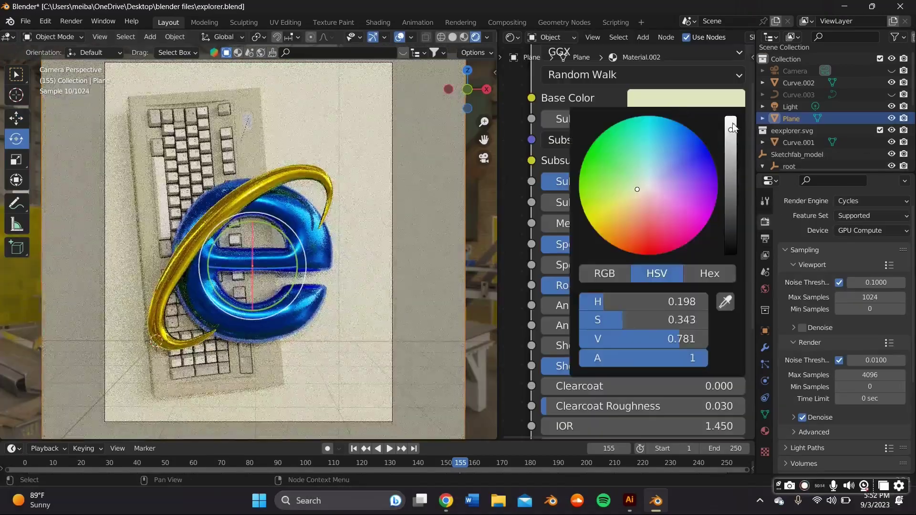
left_click_drag(731, 143, 730, 116)
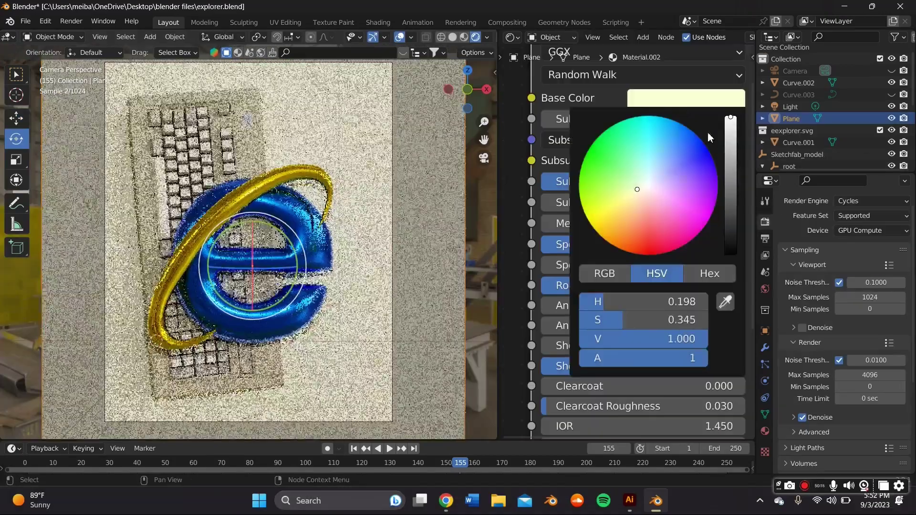
left_click(621, 196)
left_click(446, 217)
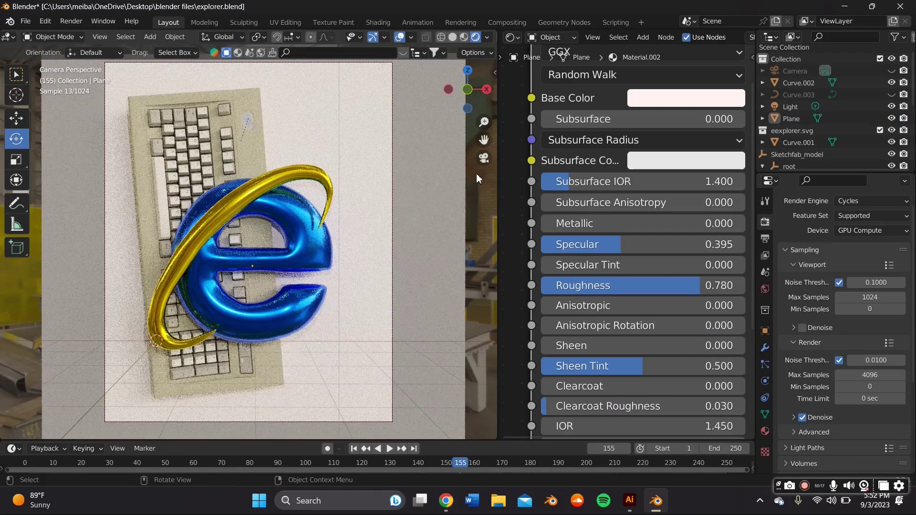
Save the scene as explorer.blend and return to the camera view.
left_click(30, 20)
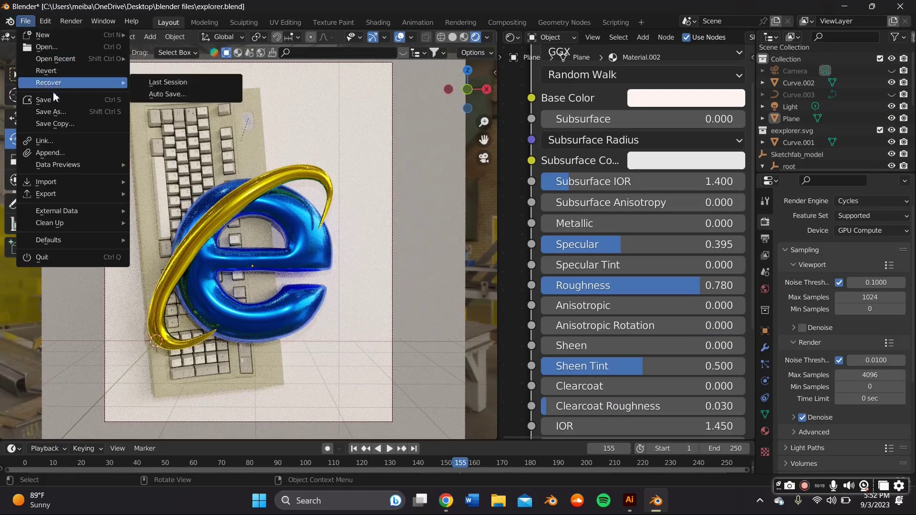
left_click(38, 97)
middle_click_drag(362, 167, 333, 192)
scroll(306, 173, "down", 4)
key("KP_0")
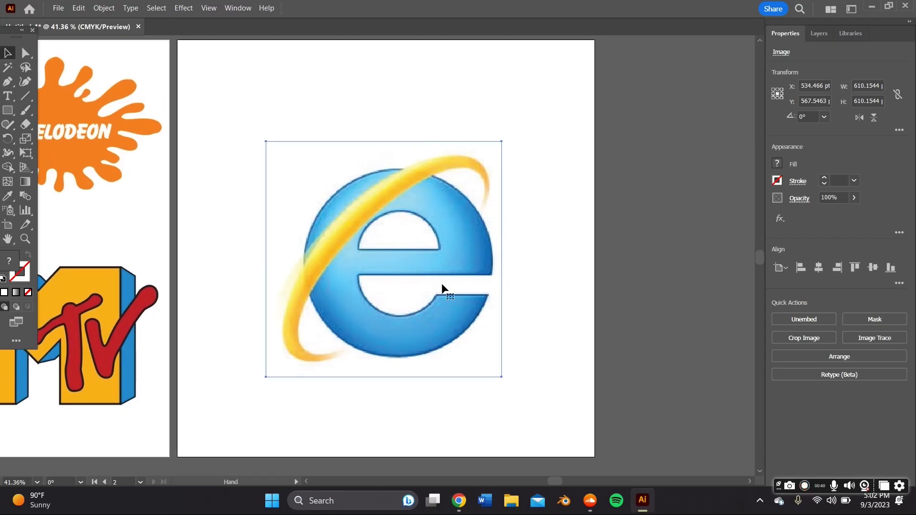
Deselect the logo image, zoom the canvas in to 100%, and switch to the Pen tool.
left_click(437, 105)
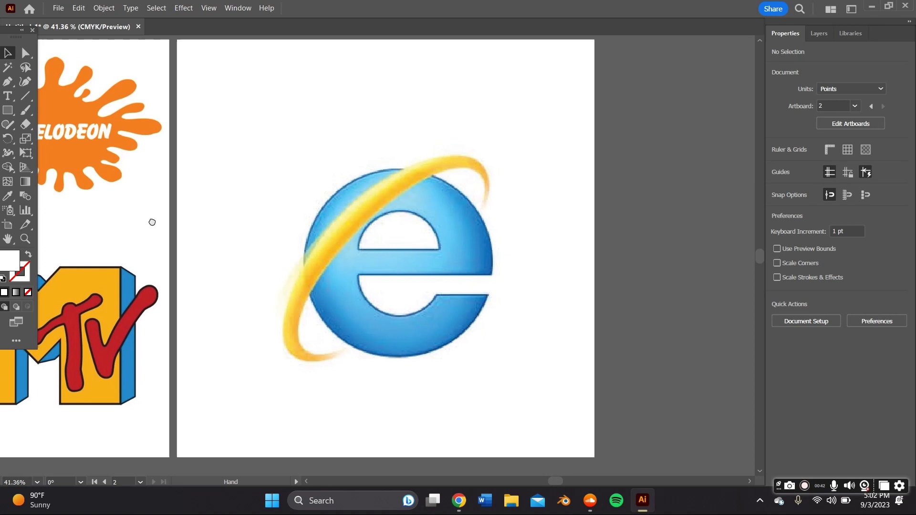
left_click_drag(151, 221, 133, 216)
key("ctrl+plus")
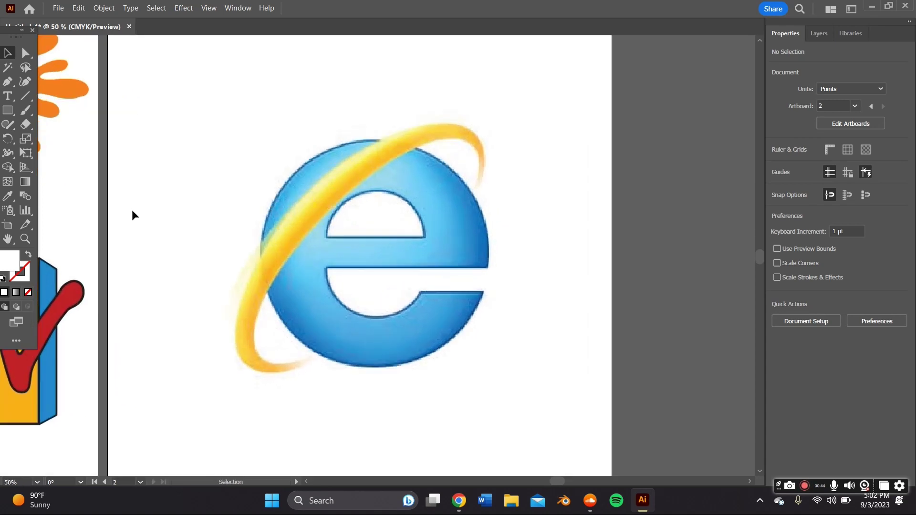
left_click_drag(487, 241, 485, 271)
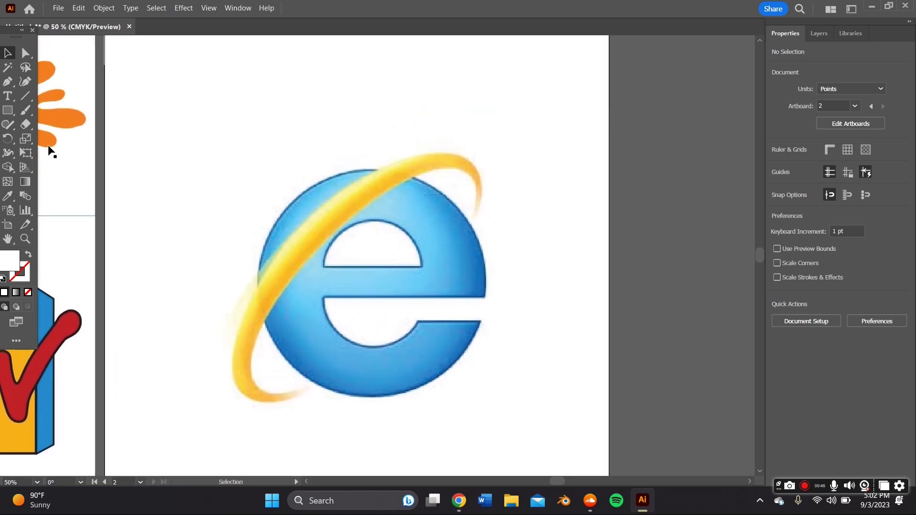
key("ctrl+plus")
key("ctrl+plus")
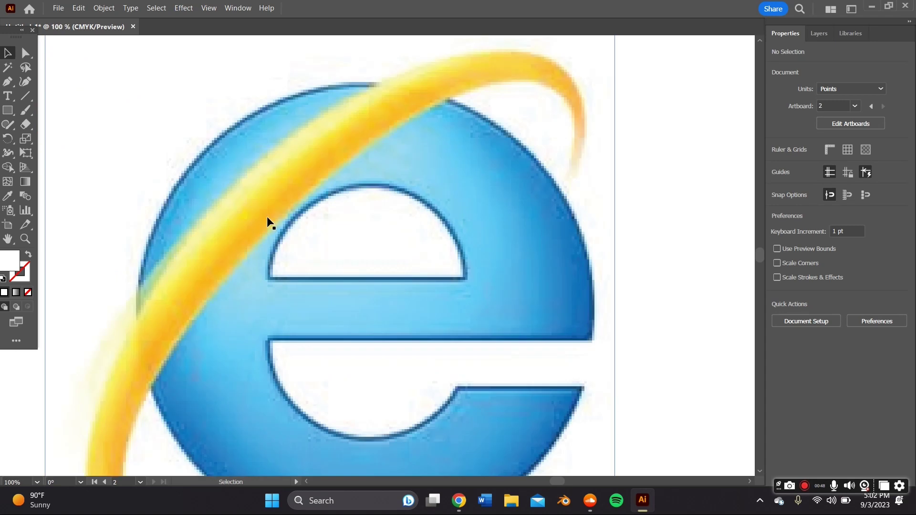
scroll(267, 221, "down", 3)
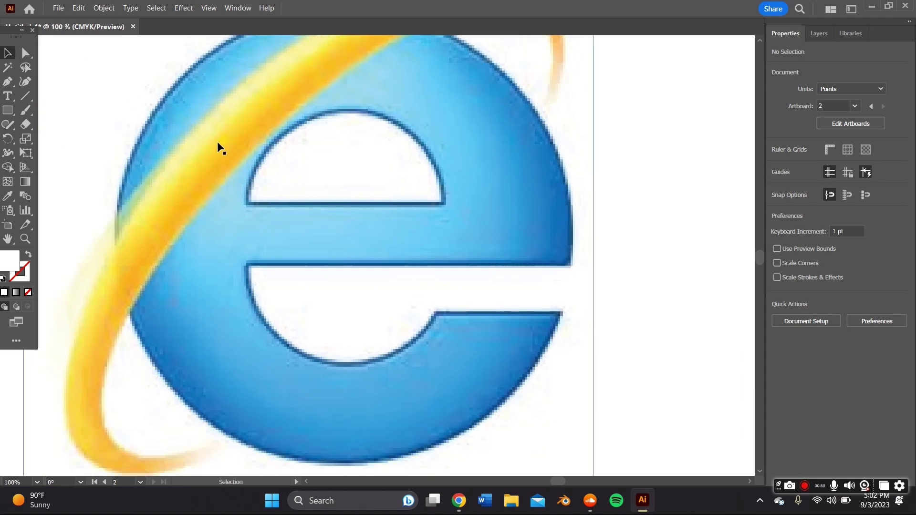
left_click(8, 81)
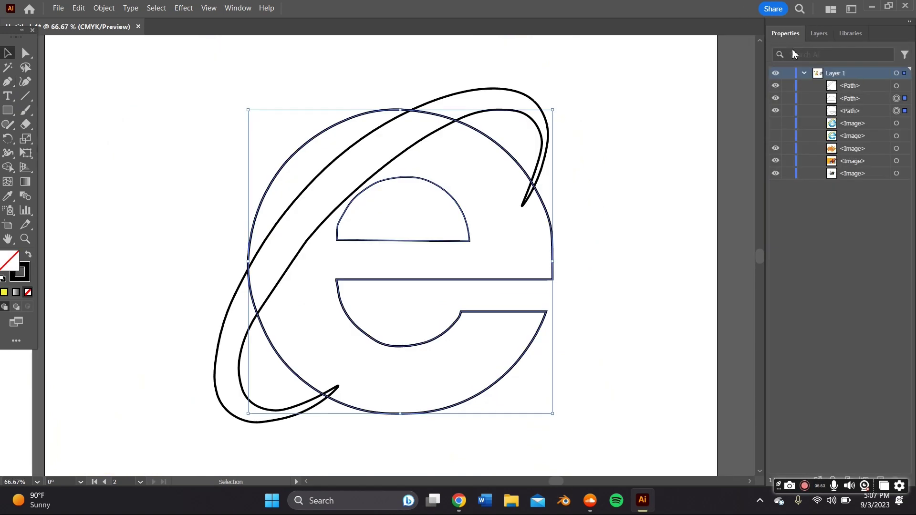
Cut the e into one shape with Pathfinder Minus Front and fill it blue.
left_click(799, 319)
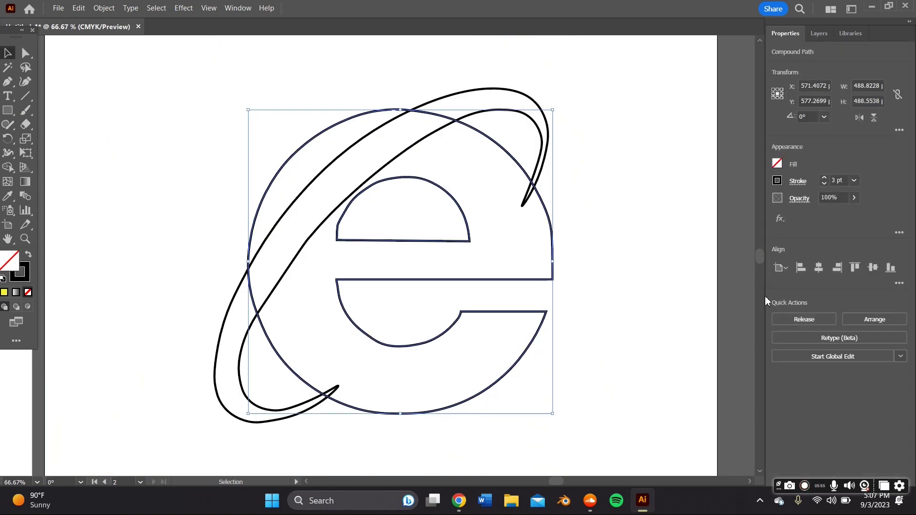
left_click(777, 166)
left_click(715, 215)
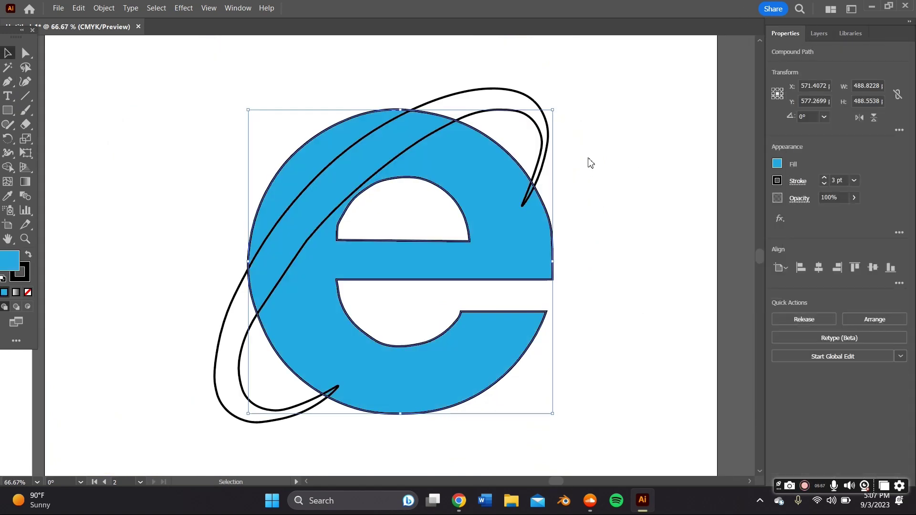
left_click(565, 186)
Fill the swoosh ring yellow, then zoom out and select the whole logo group.
left_click(465, 114)
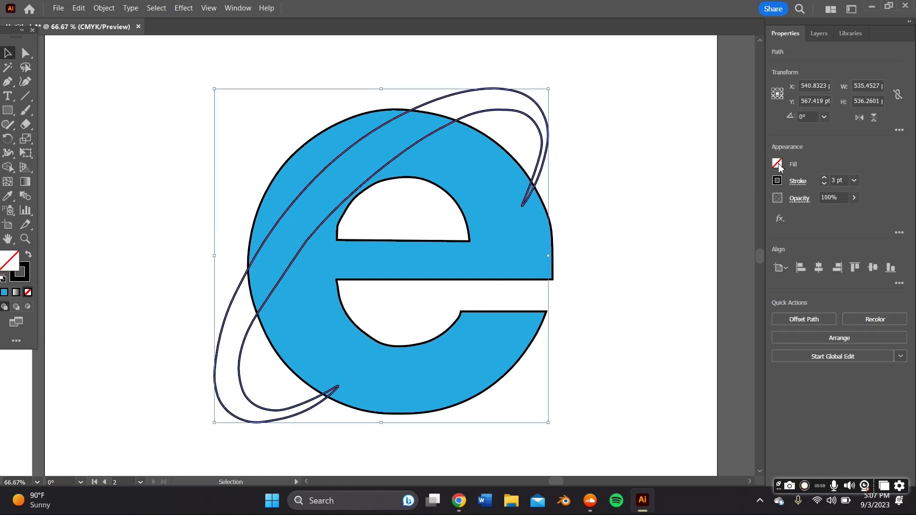
left_click(778, 165)
left_click(689, 206)
left_click(630, 126)
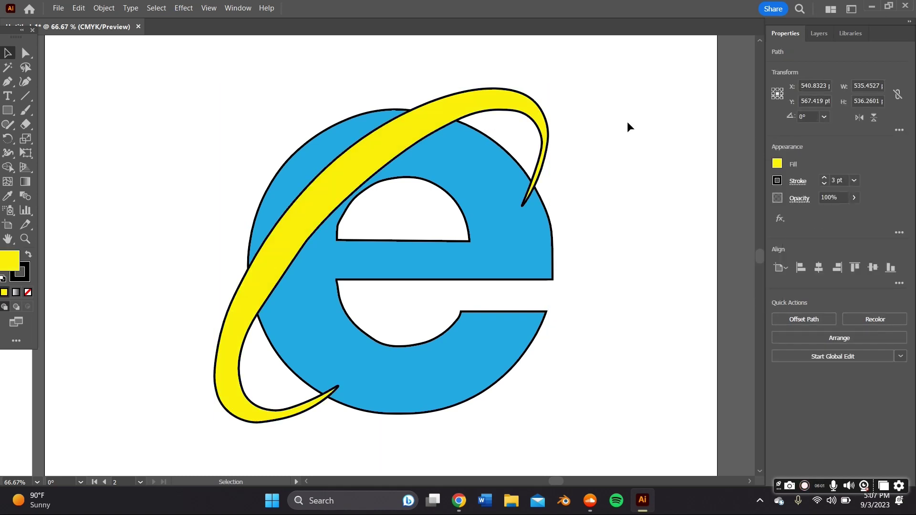
key("ctrl+minus")
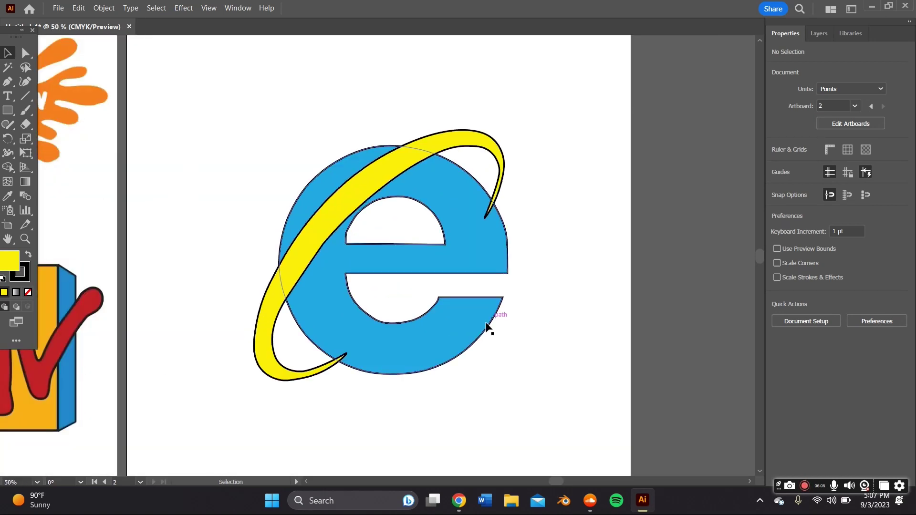
left_click(487, 273)
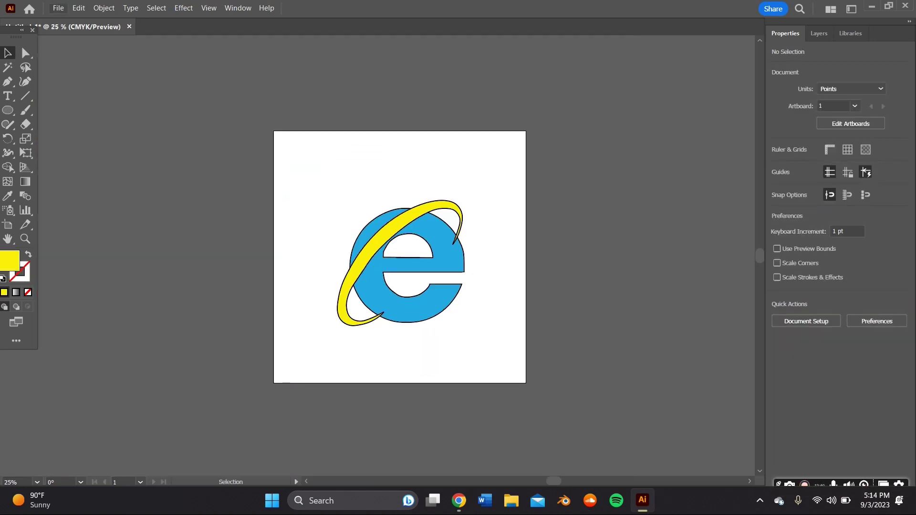
Use Export As to save the logo artwork as eexplorer in SVG format.
left_click(58, 9)
mouse_move(91, 255)
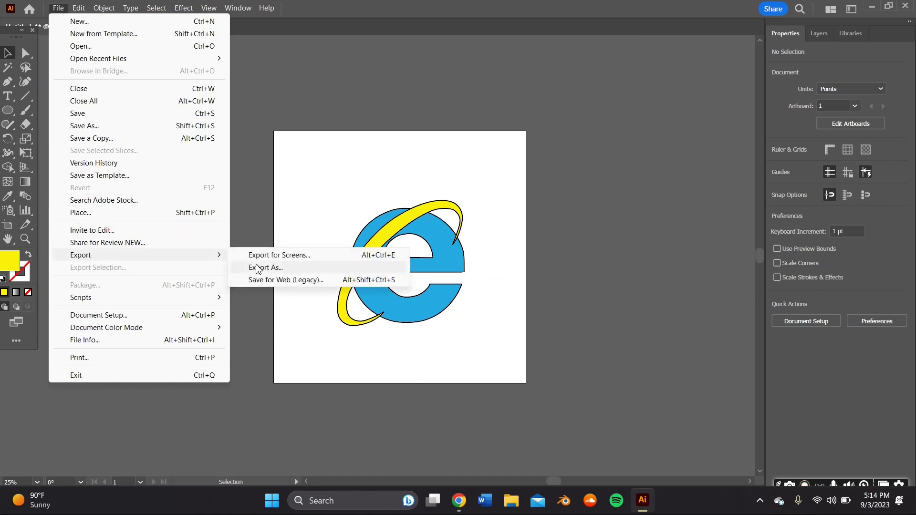
left_click(258, 268)
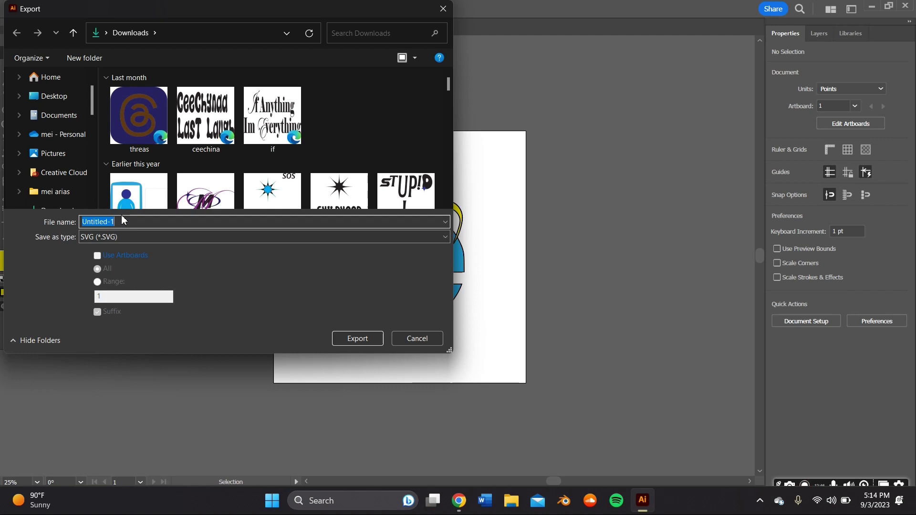
type("eexplorer")
left_click(123, 238)
left_click(122, 238)
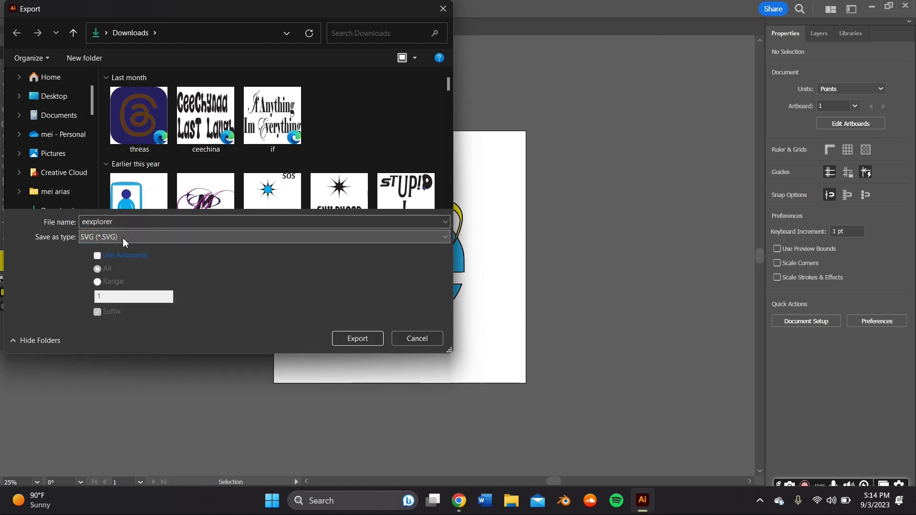
left_click(364, 339)
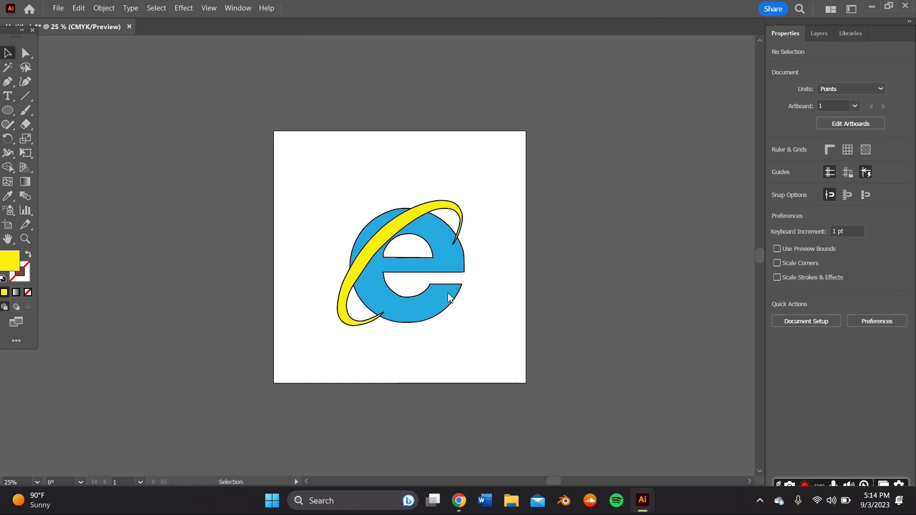
Confirm the SVG options, then import eexplorer.svg from Downloads into Blender.
left_click(482, 293)
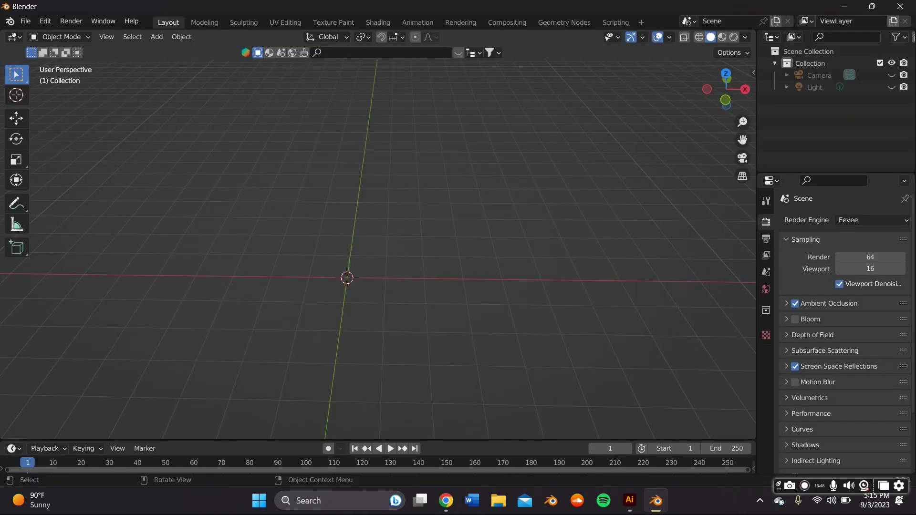
left_click(24, 21)
mouse_move(64, 186)
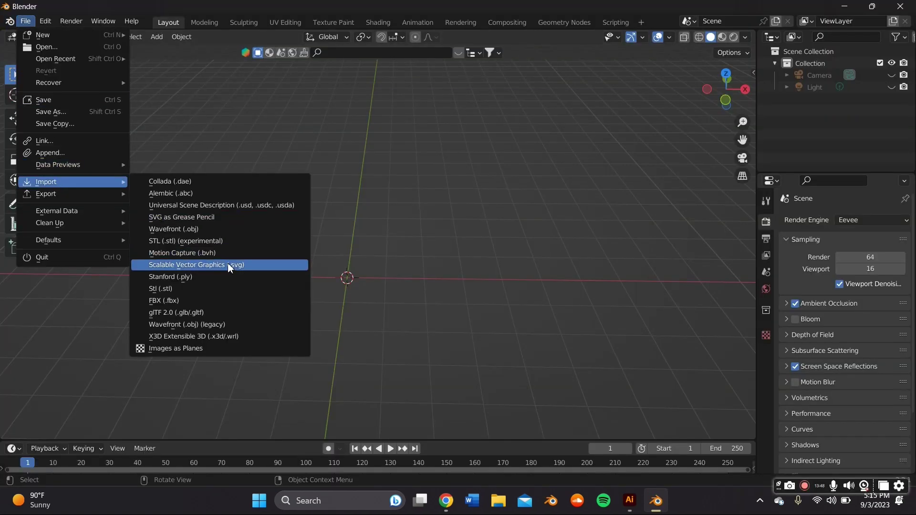
left_click(228, 263)
left_click(77, 190)
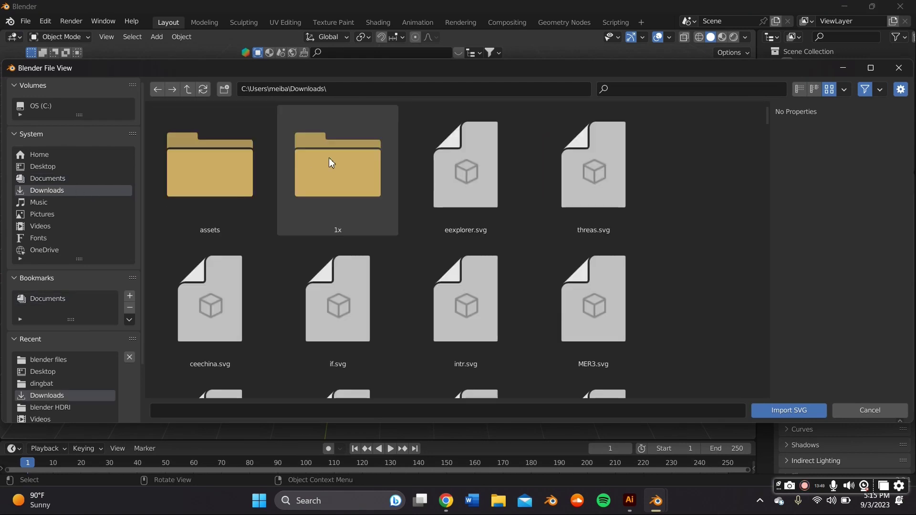
double_click(463, 176)
Scale up both imported logo curves and rotate them 90° about X to stand upright.
scroll(345, 259, "up", 4)
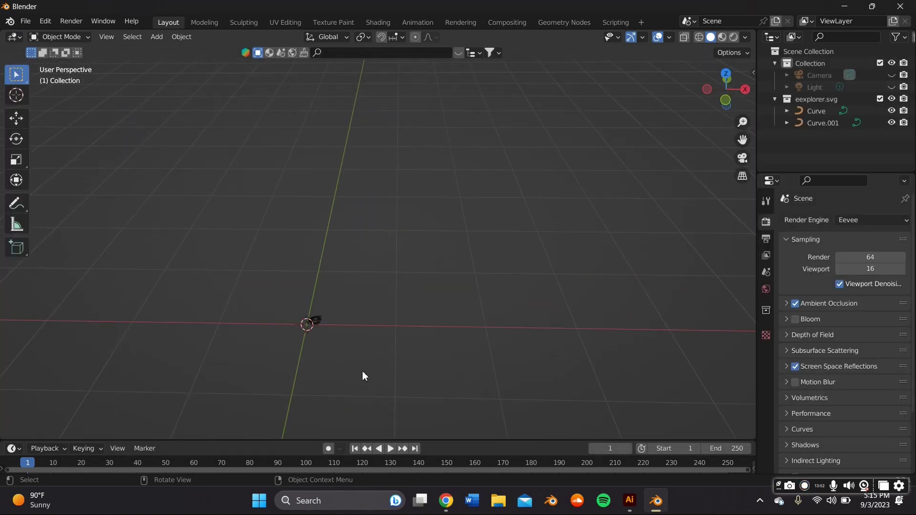
left_click_drag(363, 371, 288, 284)
key("s")
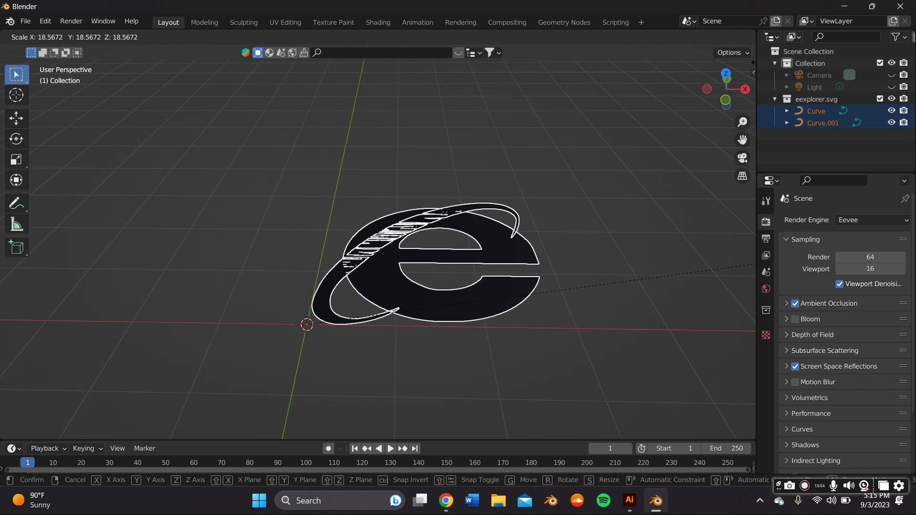
left_click(433, 395)
type("rx90")
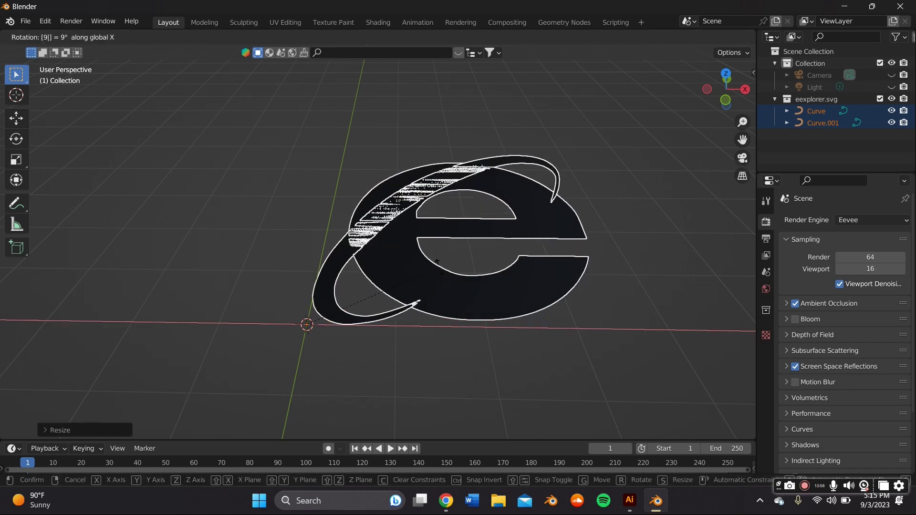
key("Return")
middle_click_drag(250, 279, 339, 235)
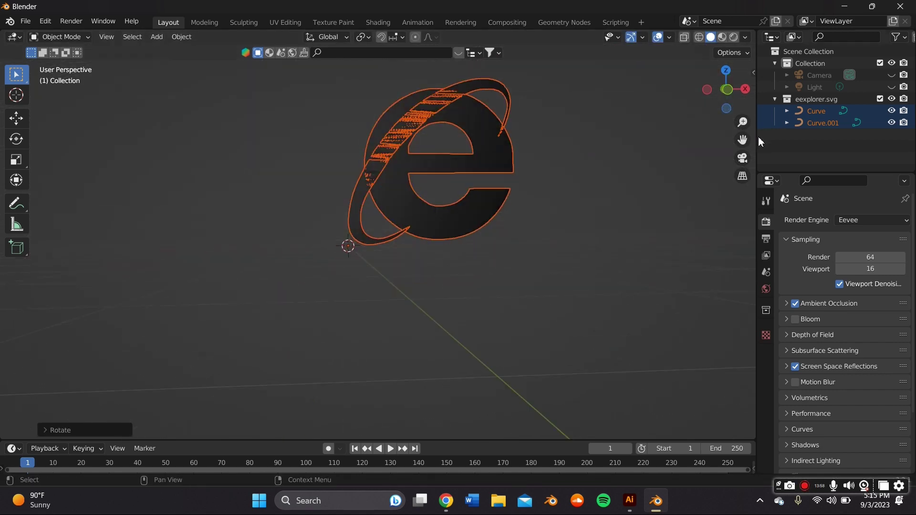
key("KP_Decimal")
Set the 'e' letter curve's Geometry Extrude to 0.01 m.
left_click(388, 260)
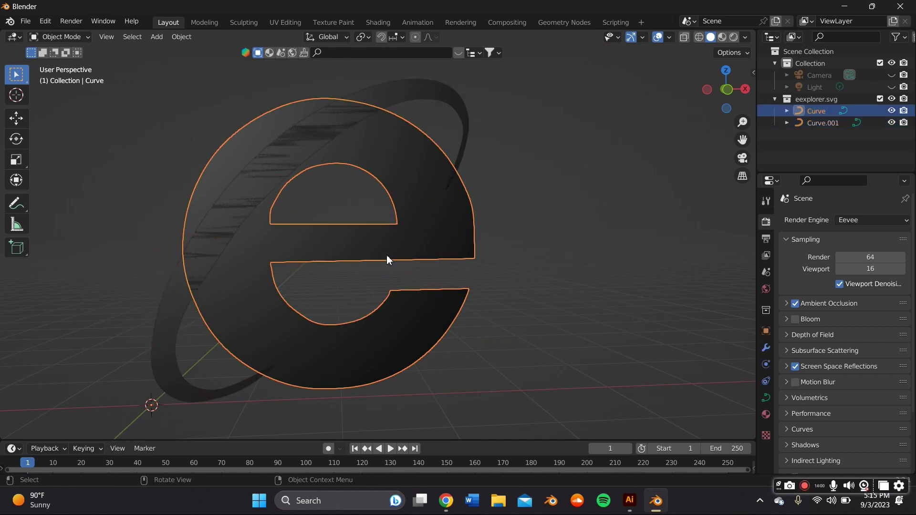
left_click(766, 398)
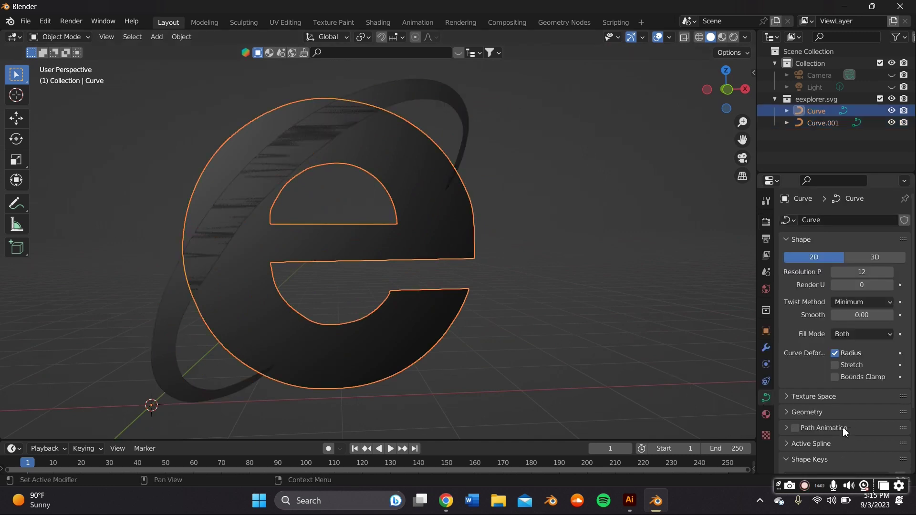
left_click(807, 412)
scroll(844, 416, "down", 4)
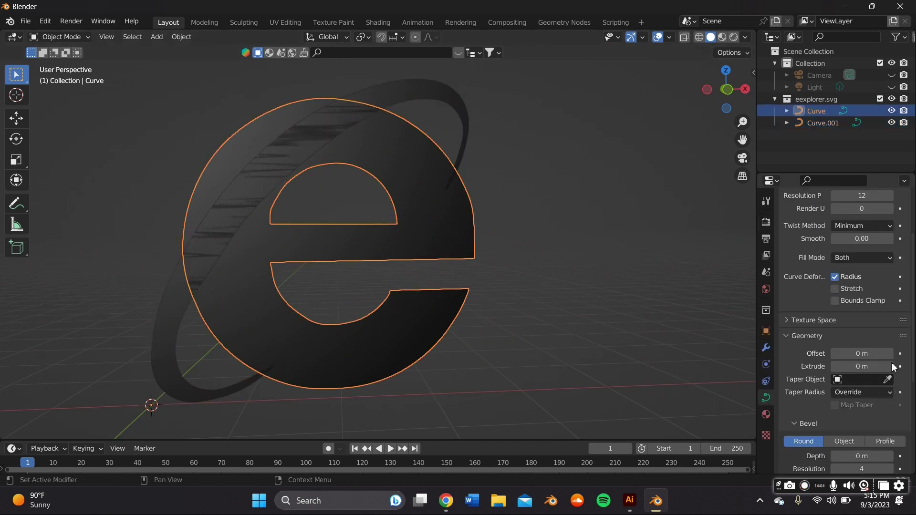
left_click(894, 366)
middle_click_drag(435, 323, 418, 338)
Give the ring curve, Curve.001, the same 0.01 m extrusion.
scroll(419, 338, "up", 1)
left_click(465, 78)
scroll(446, 110, "down", 2)
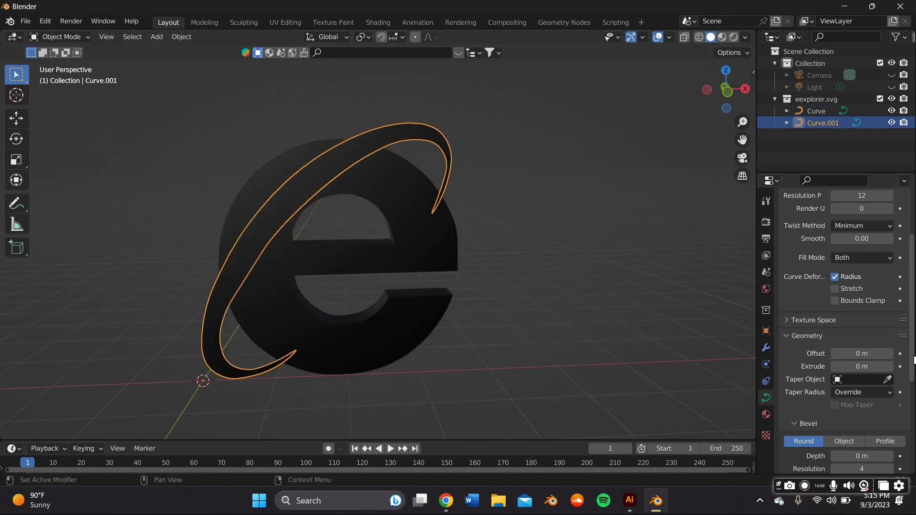
left_click(890, 366)
middle_click_drag(313, 303, 386, 308)
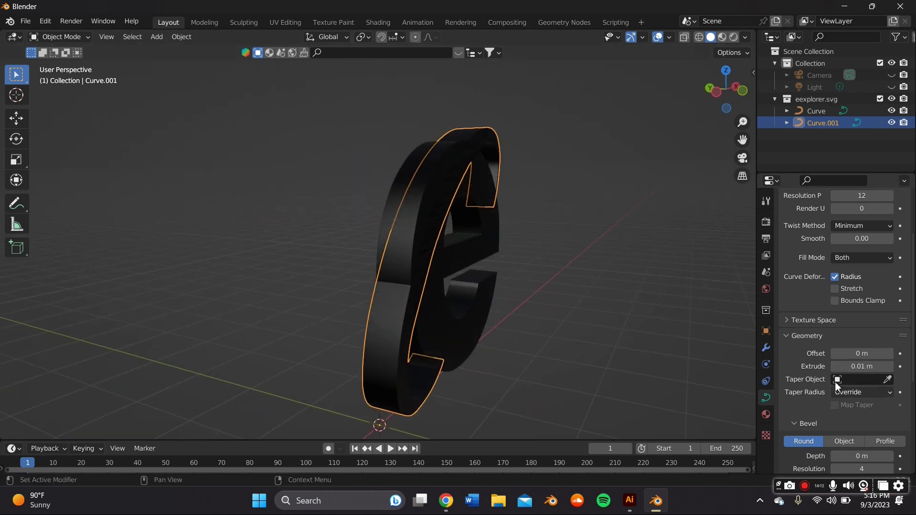
Convert the 'e' to a mesh and add a Remesh modifier in Smooth mode.
right_click(357, 193)
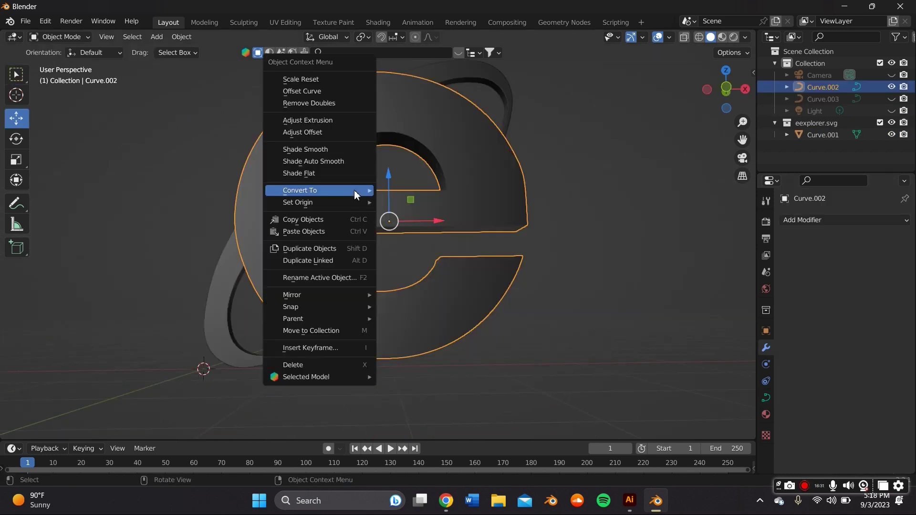
mouse_move(362, 191)
left_click(431, 201)
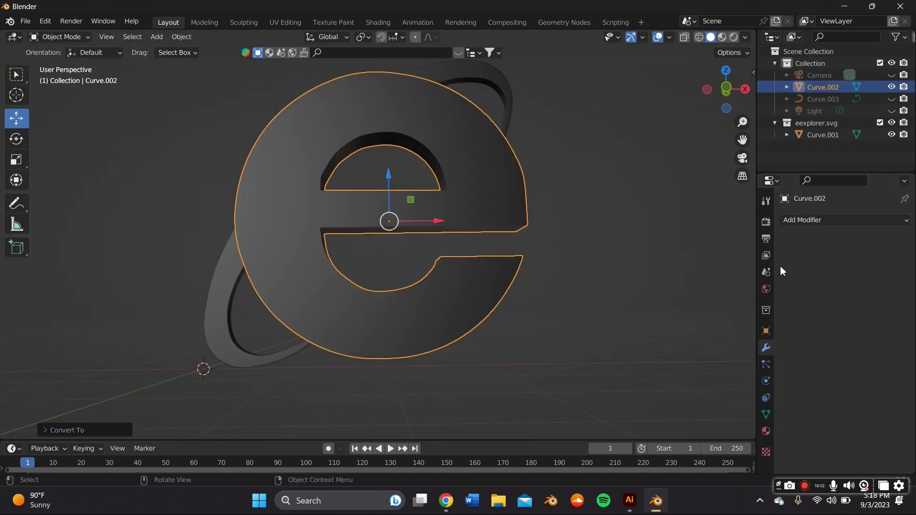
left_click(798, 219)
left_click(668, 381)
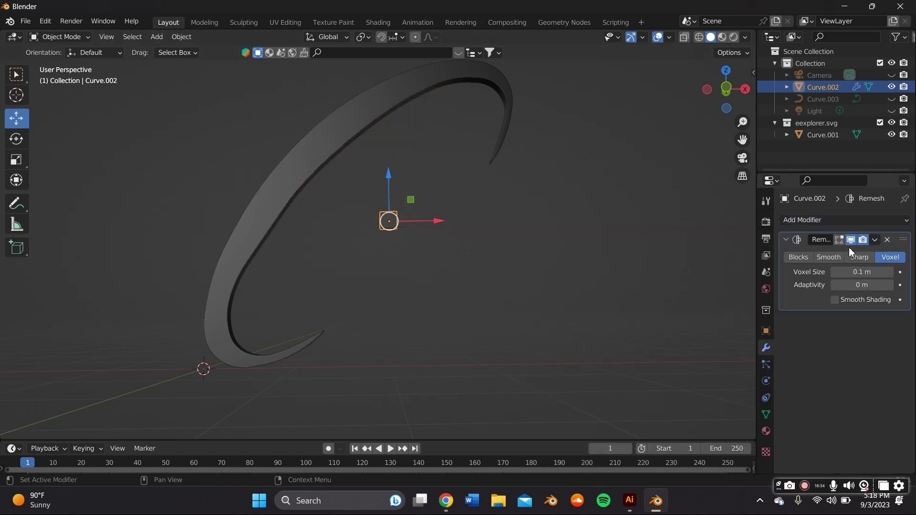
left_click(829, 257)
Raise the remesh Octree Depth to 8 and apply the modifier.
left_click(892, 272)
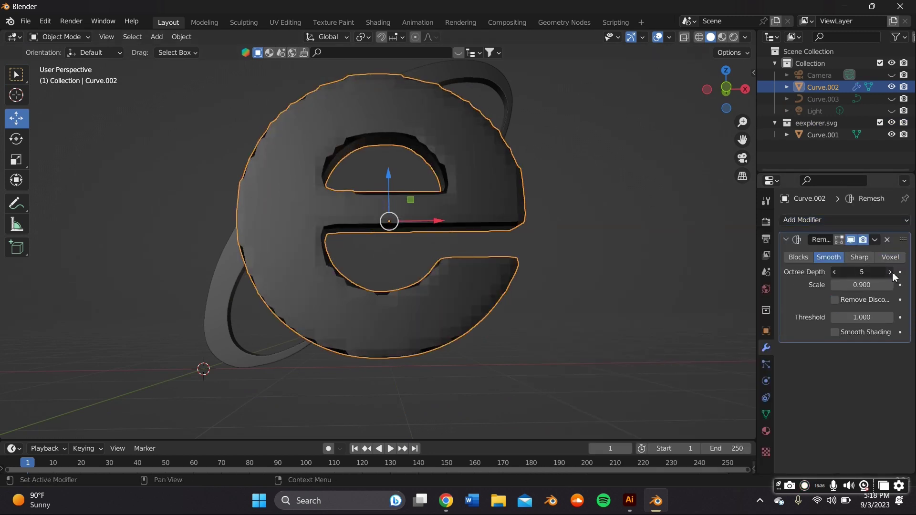
left_click(892, 272)
left_click(891, 272)
left_click(892, 272)
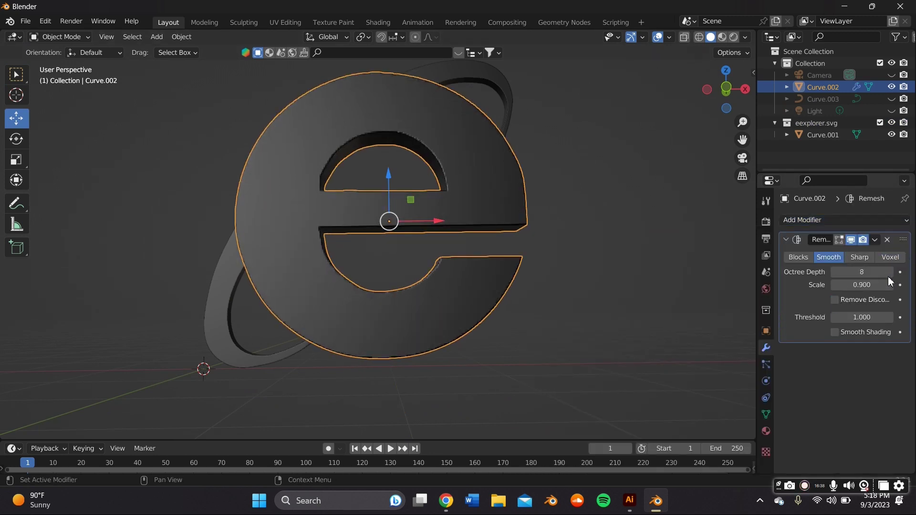
left_click(890, 273)
left_click(875, 240)
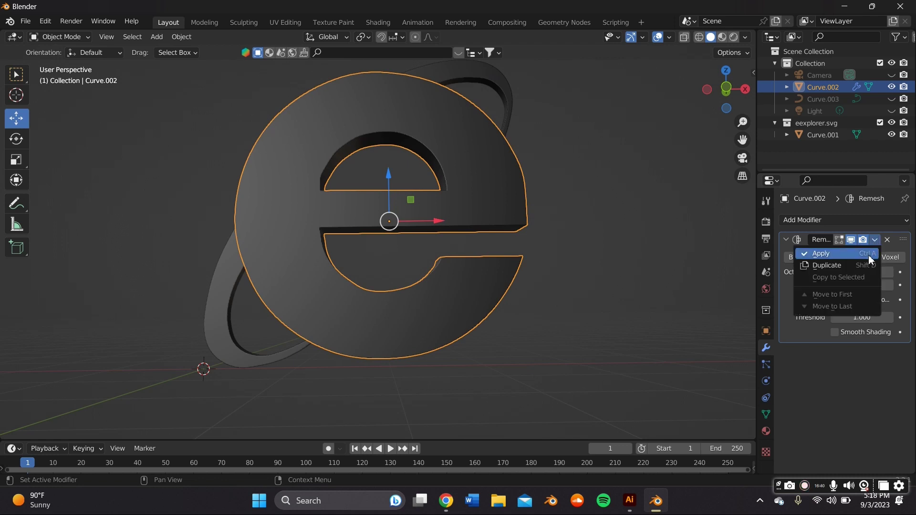
key("ctrl+a")
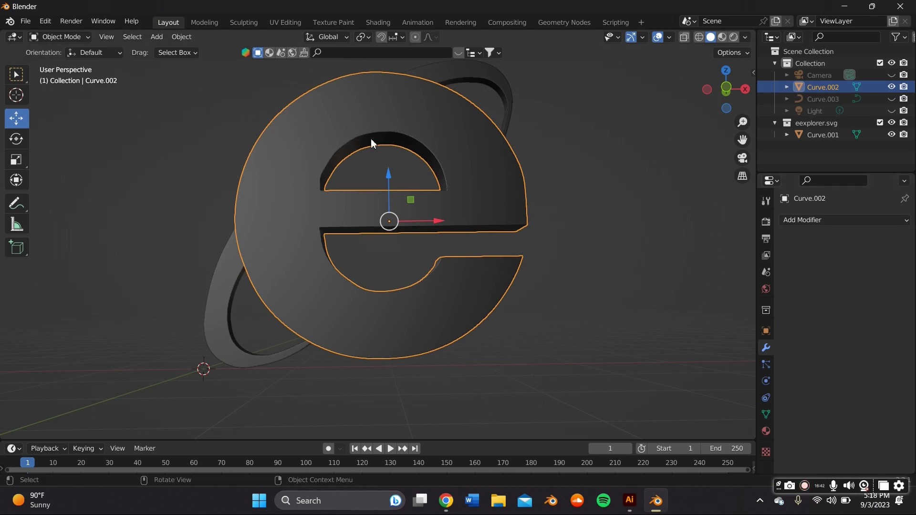
left_click(56, 38)
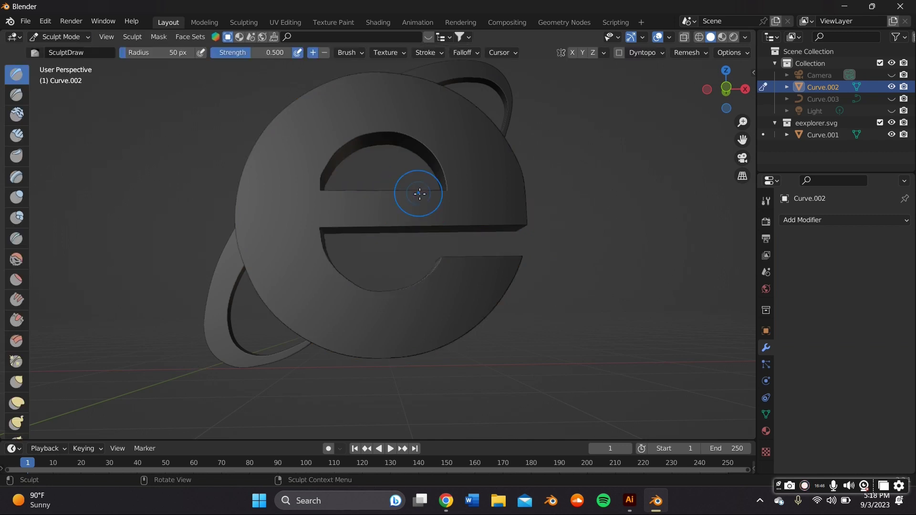
Set the sculpt brush radius to 94 px and raise the e's arcs and crossbar with Draw strokes.
middle_click_drag(419, 194, 417, 203)
scroll(413, 194, "down", 1)
scroll(474, 197, "down", 3)
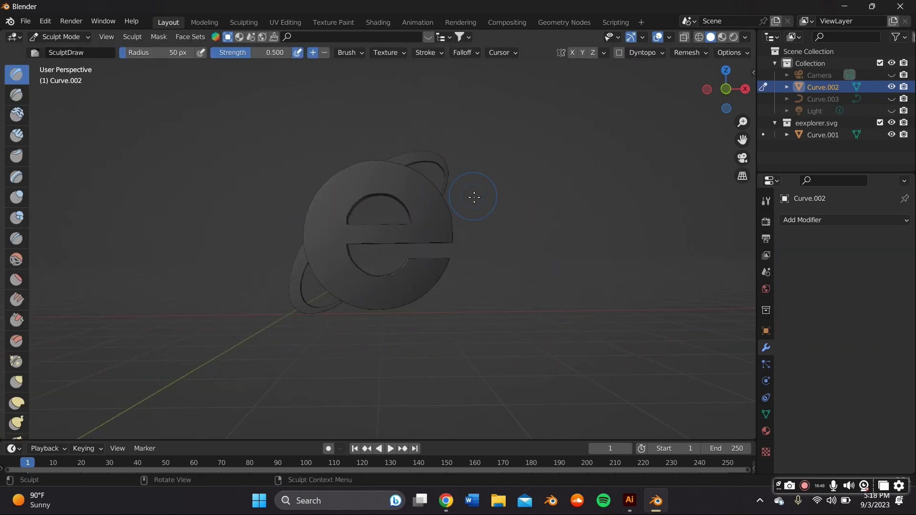
scroll(165, 68, "up", 1)
left_click_drag(164, 53, 166, 53)
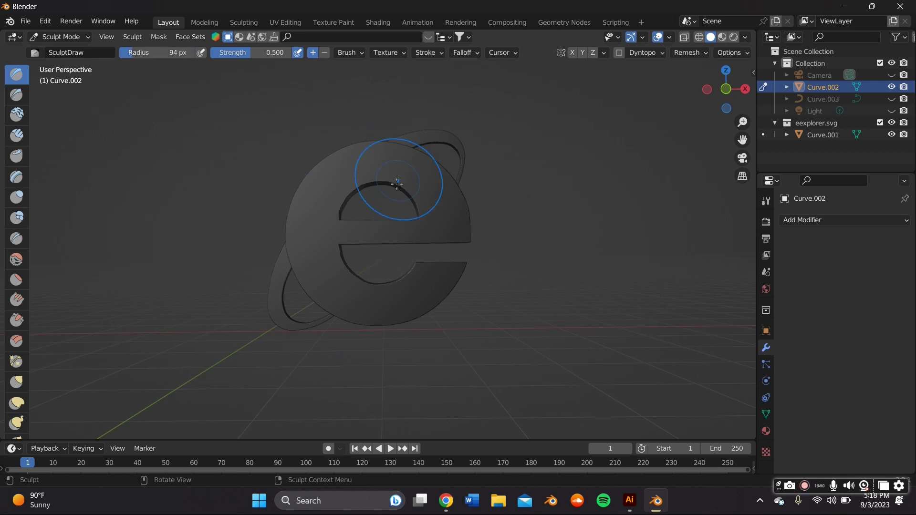
mouse_move(446, 224)
left_mouse_down()
mouse_move(386, 157)
mouse_move(337, 165)
mouse_move(309, 243)
mouse_move(323, 272)
mouse_move(354, 291)
mouse_move(421, 297)
mouse_move(443, 273)
left_mouse_up()
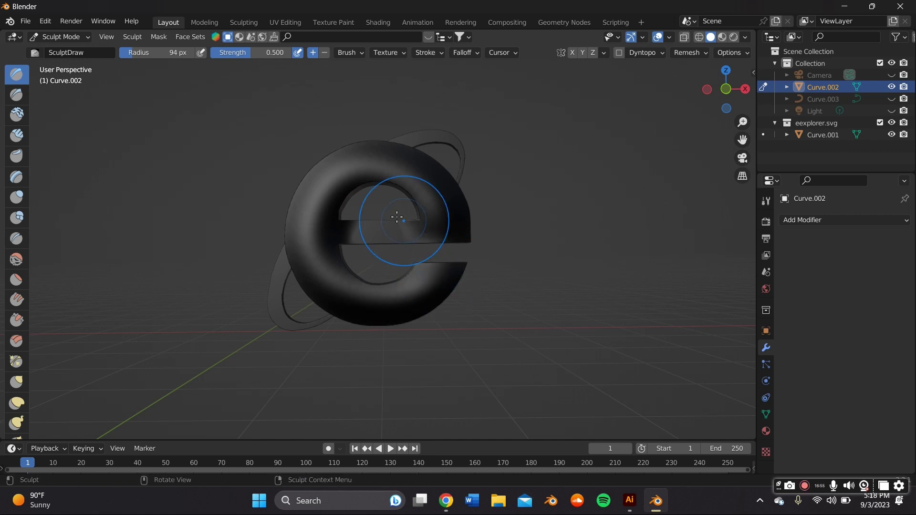
scroll(403, 221, "up", 1)
mouse_move(452, 218)
left_mouse_down()
mouse_move(386, 233)
mouse_move(327, 229)
mouse_move(418, 227)
mouse_move(372, 230)
mouse_move(383, 238)
left_mouse_up()
scroll(363, 230, "up", 2)
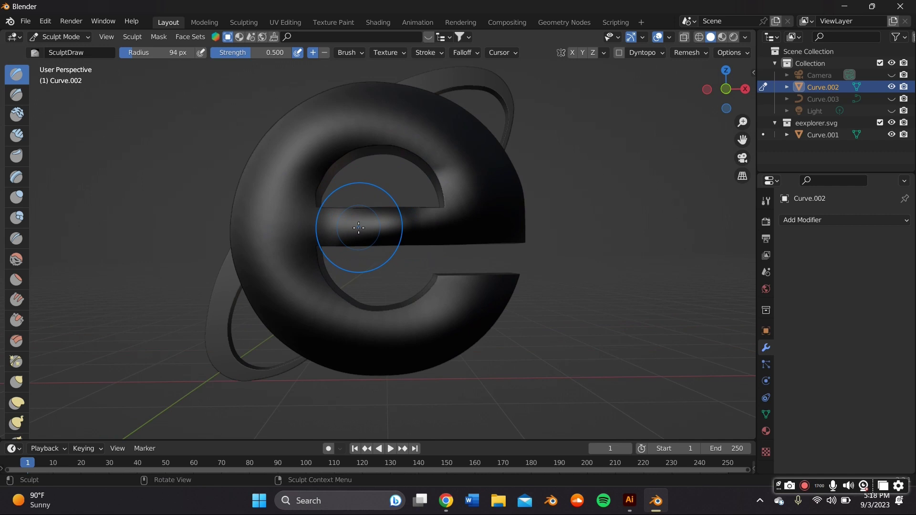
scroll(439, 218, "down", 2)
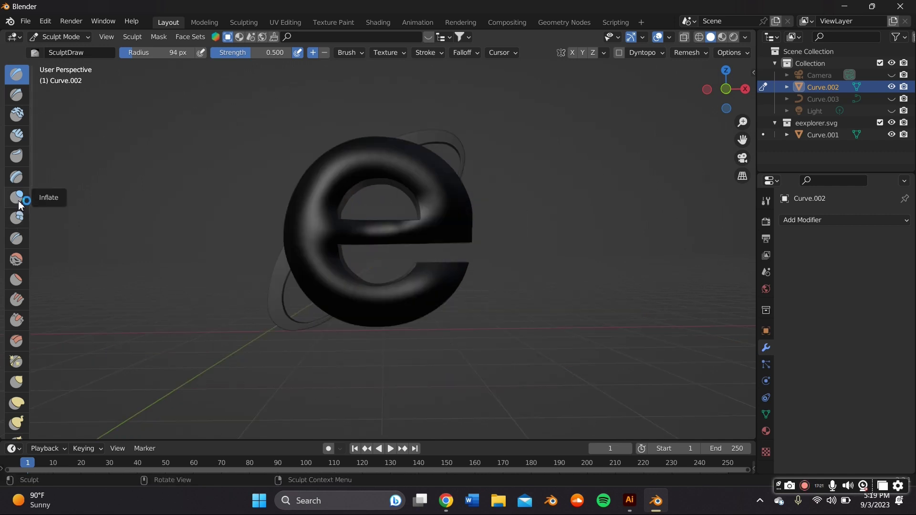
Inflate the upper bowl of the 'e', then return to Object Mode and deselect it.
left_click(16, 197)
left_click_drag(415, 179, 372, 164)
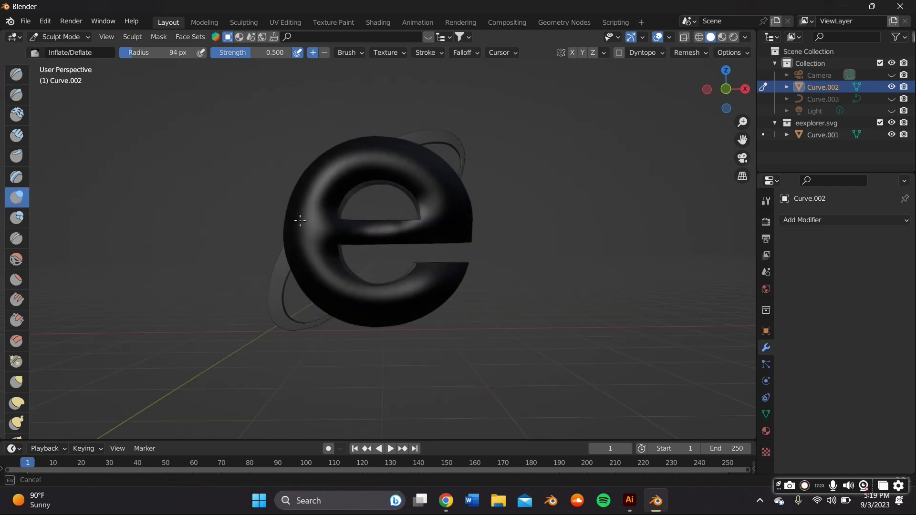
left_click(56, 42)
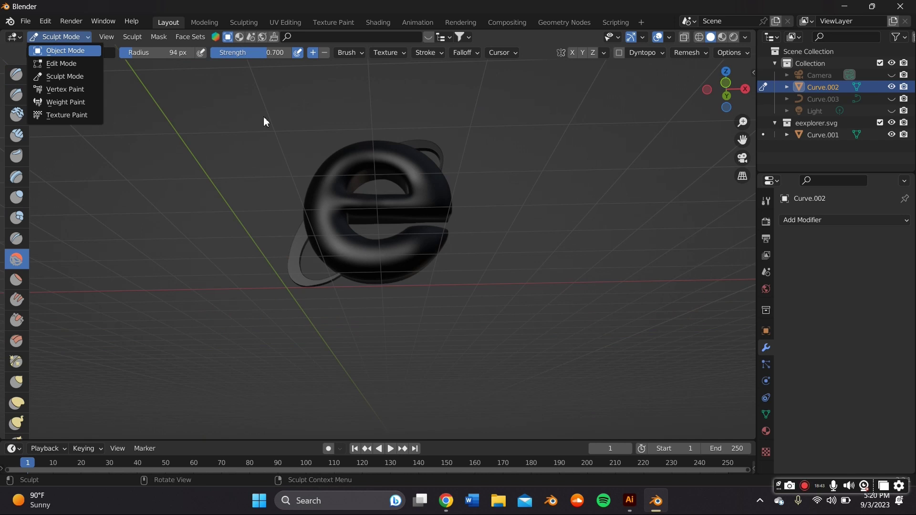
left_click(66, 51)
middle_click_drag(325, 168, 330, 198)
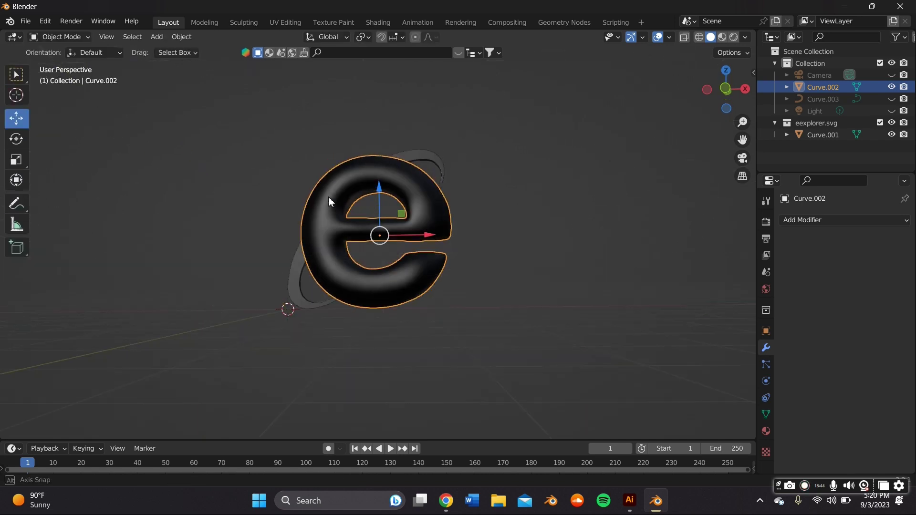
scroll(329, 198, "up", 2)
left_click(675, 126)
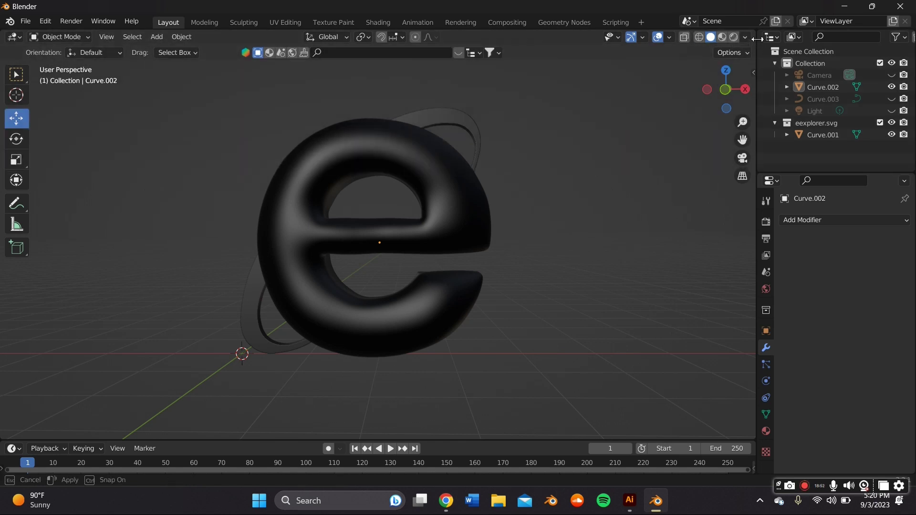
Split the viewport and turn the right area into a Shader Editor.
left_click_drag(756, 42, 417, 108)
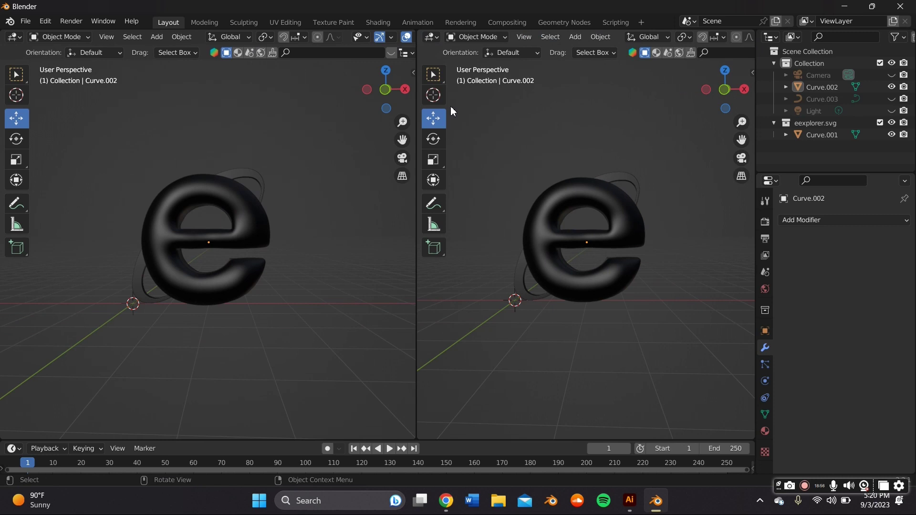
left_click(432, 38)
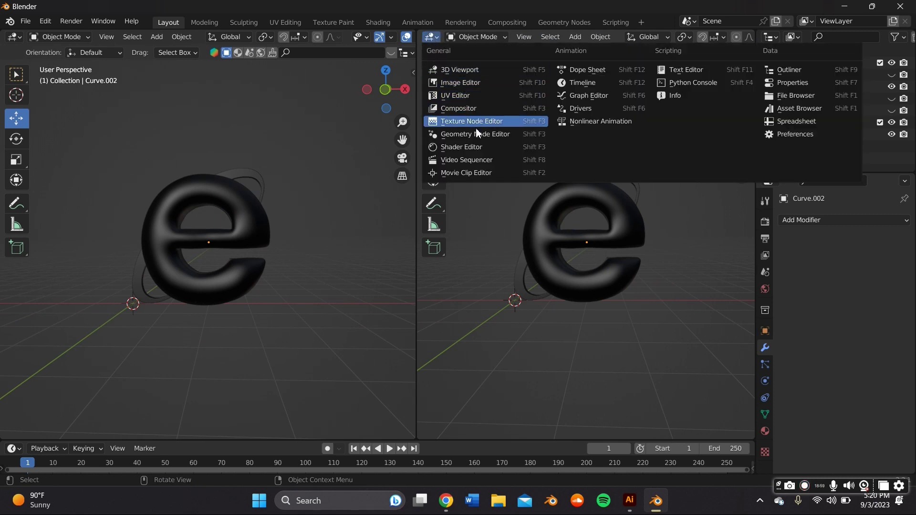
left_click(473, 147)
key("n")
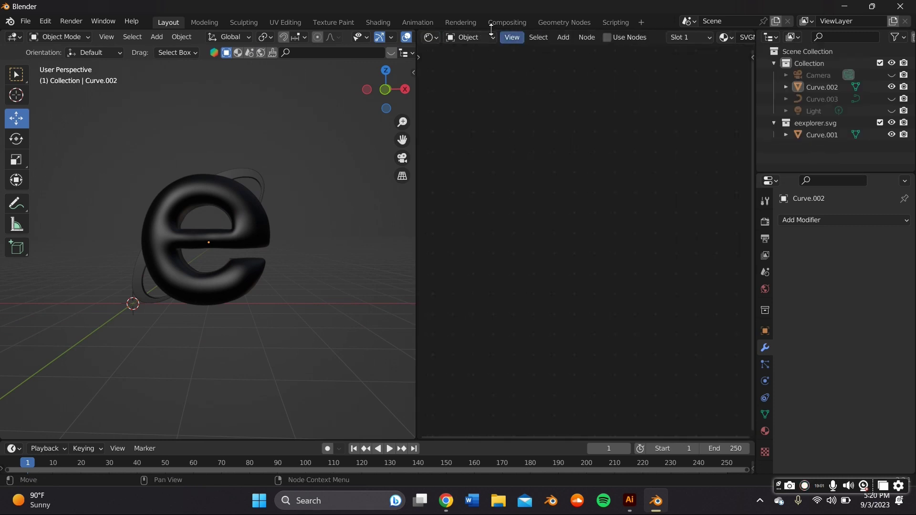
Replace the 'e' object's SVGMat.001 material with a new default material.
left_click(238, 213)
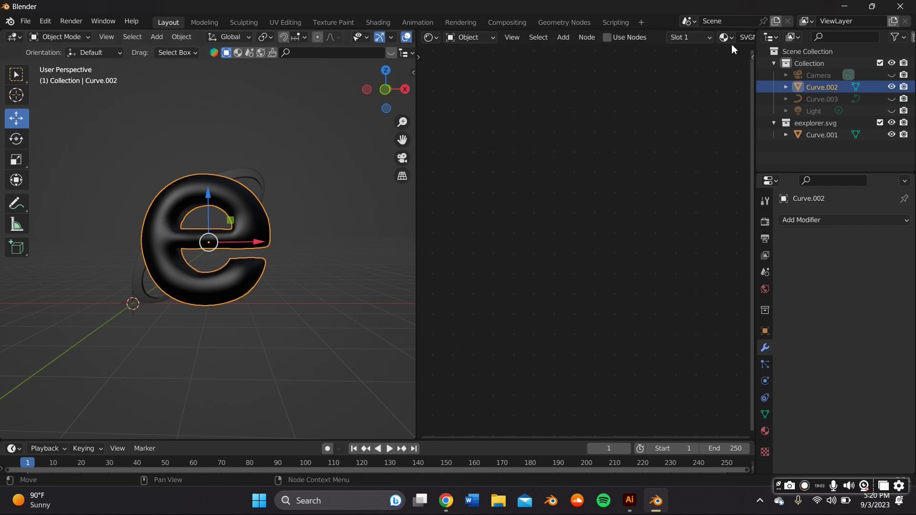
scroll(710, 34, "down", 5)
left_click(701, 38)
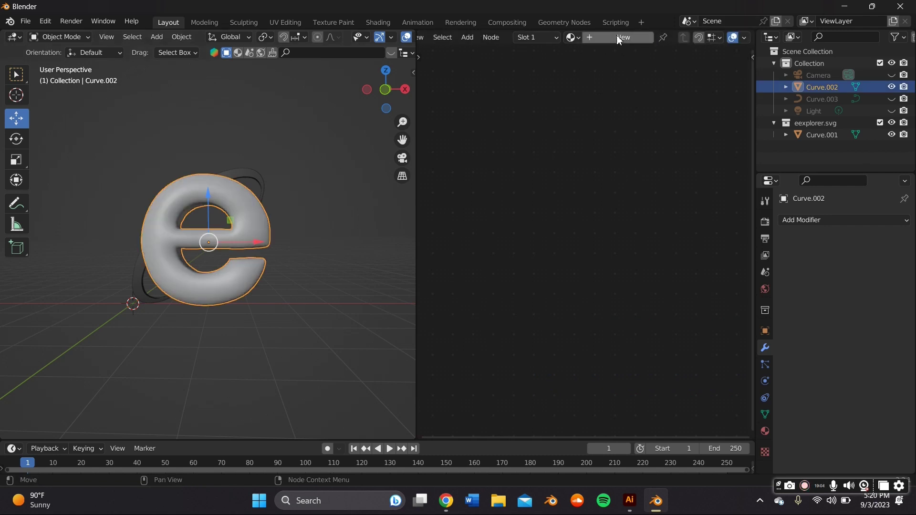
left_click(617, 36)
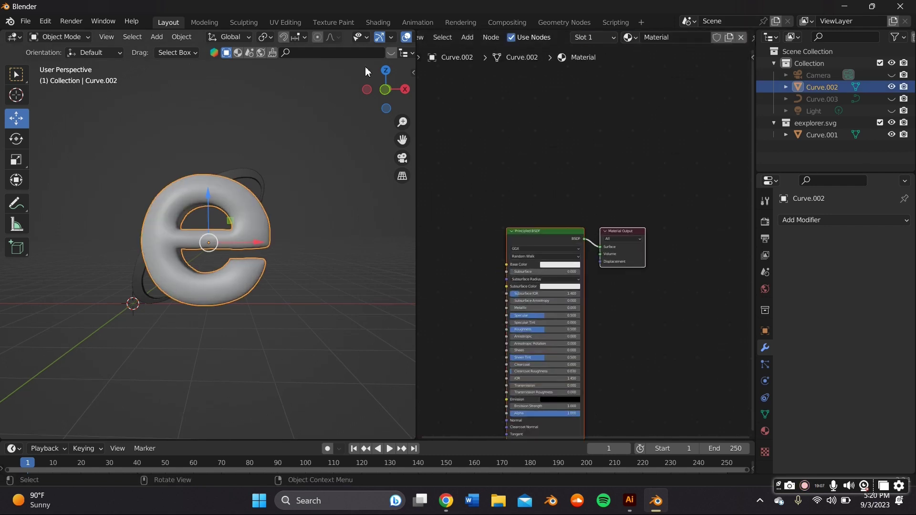
scroll(363, 37, "down", 5)
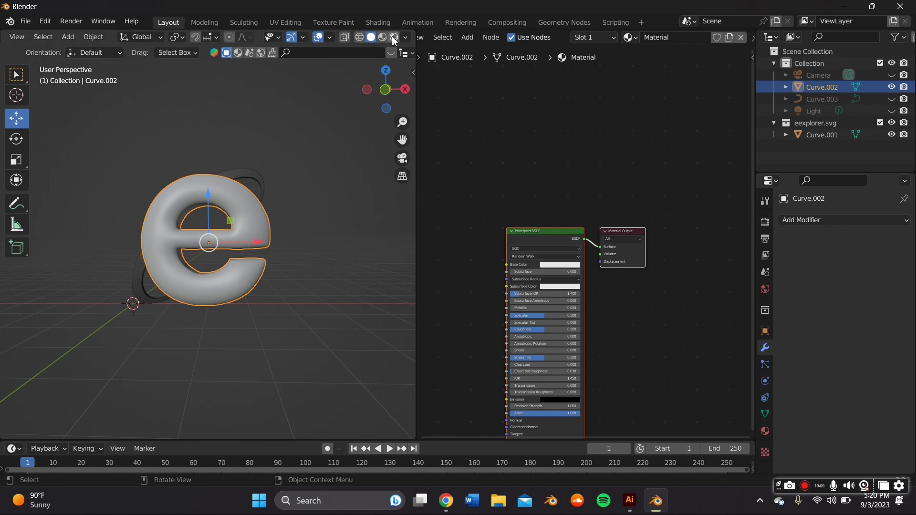
scroll(296, 137, "down", 1)
mouse_move(296, 136)
middle_mouse_down()
mouse_move(320, 142)
mouse_move(307, 125)
middle_mouse_up()
scroll(310, 121, "up", 2)
scroll(511, 31, "up", 5)
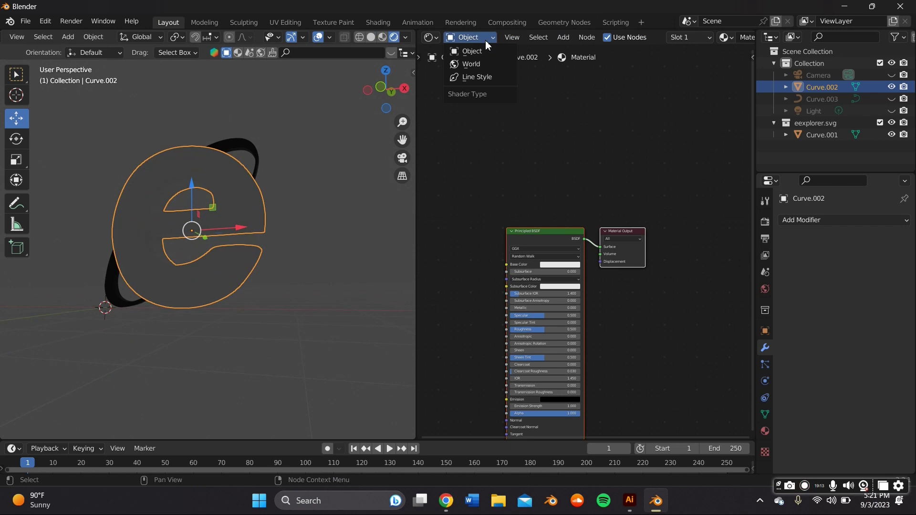
Switch to World shaders and connect a new Environment Texture to the Background colour.
left_click(474, 65)
scroll(536, 179, "up", 2)
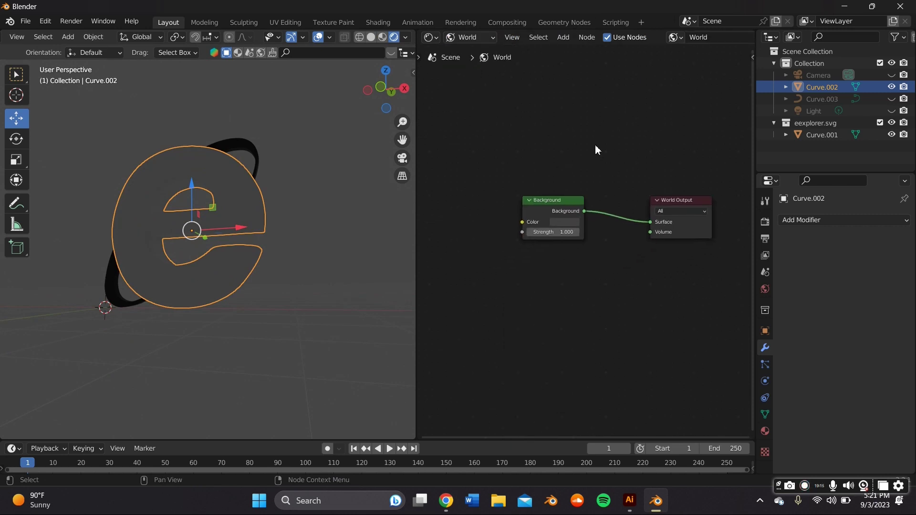
mouse_move(597, 111)
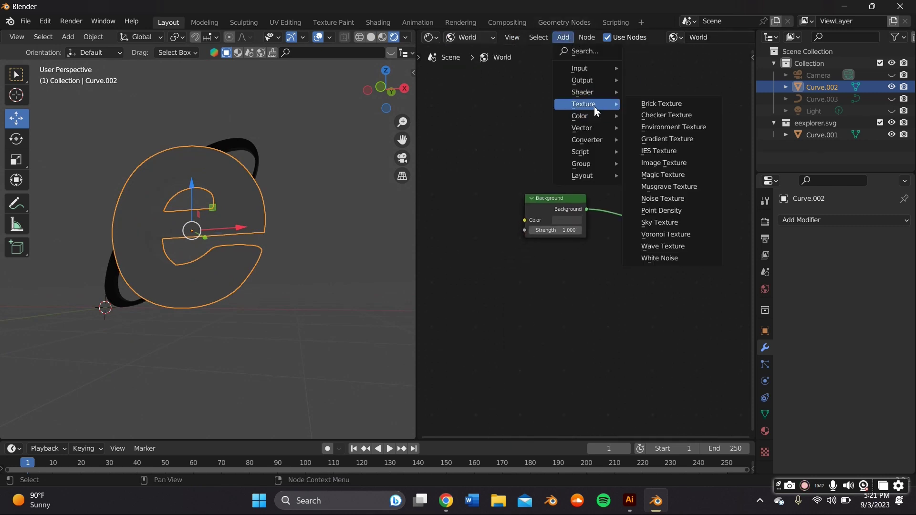
left_click(668, 127)
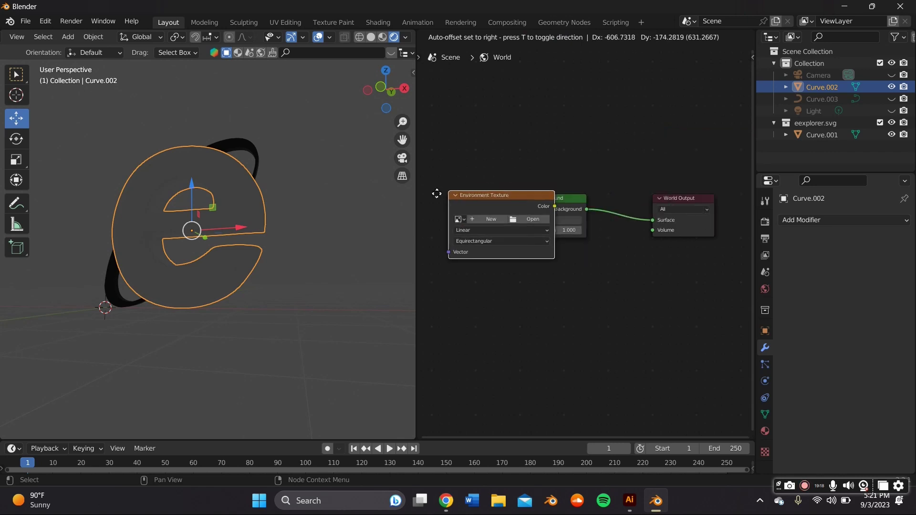
left_click(487, 196)
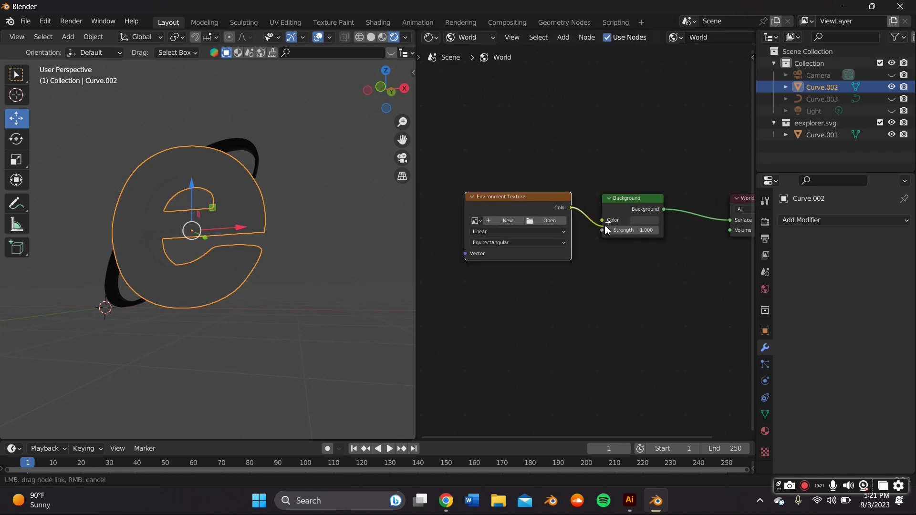
left_click_drag(606, 225, 605, 223)
Browse the blender HDRI folder for an image for the environment texture.
scroll(194, 299, "up", 2)
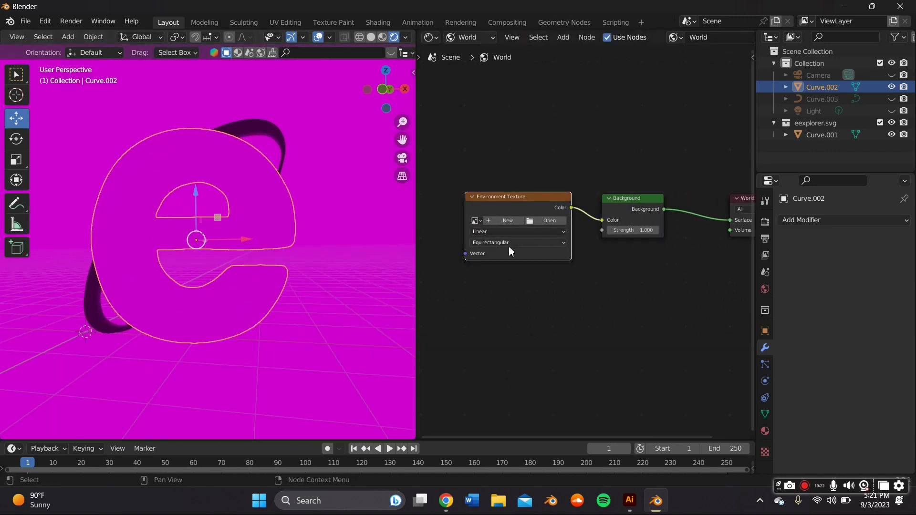
left_click(554, 221)
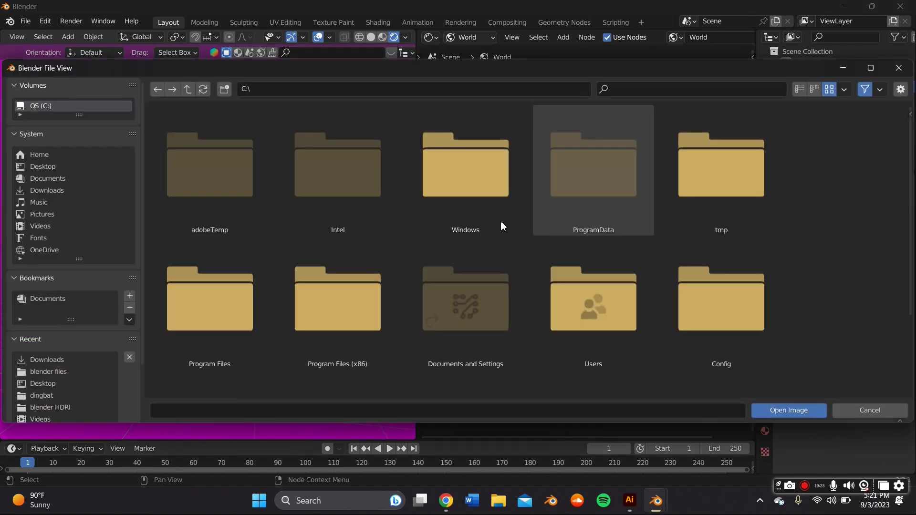
left_click(63, 408)
scroll(425, 217, "down", 5)
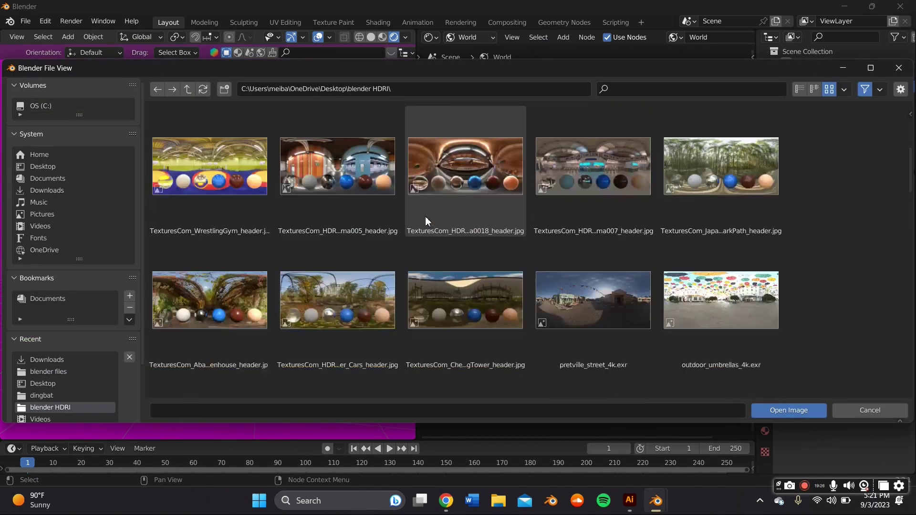
scroll(423, 222, "down", 12)
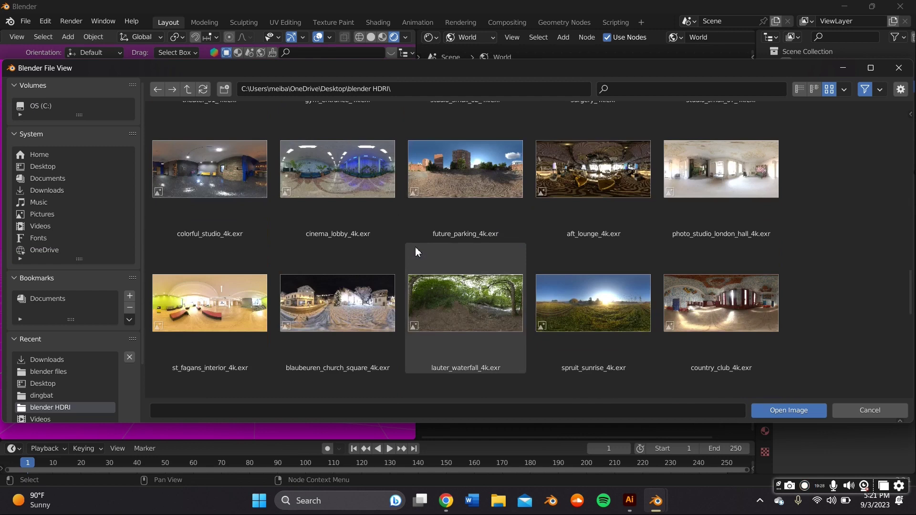
scroll(415, 247, "down", 3)
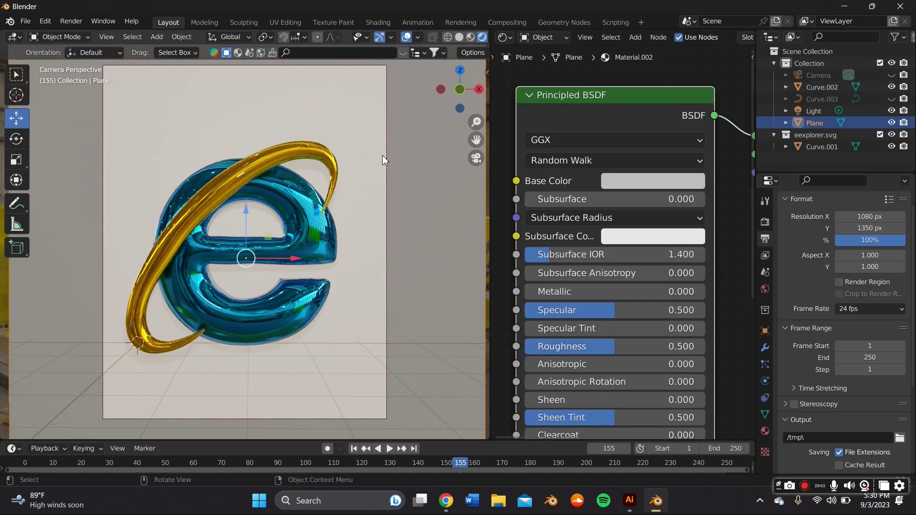
Switch the render engine to Cycles in Render Properties.
left_click(764, 222)
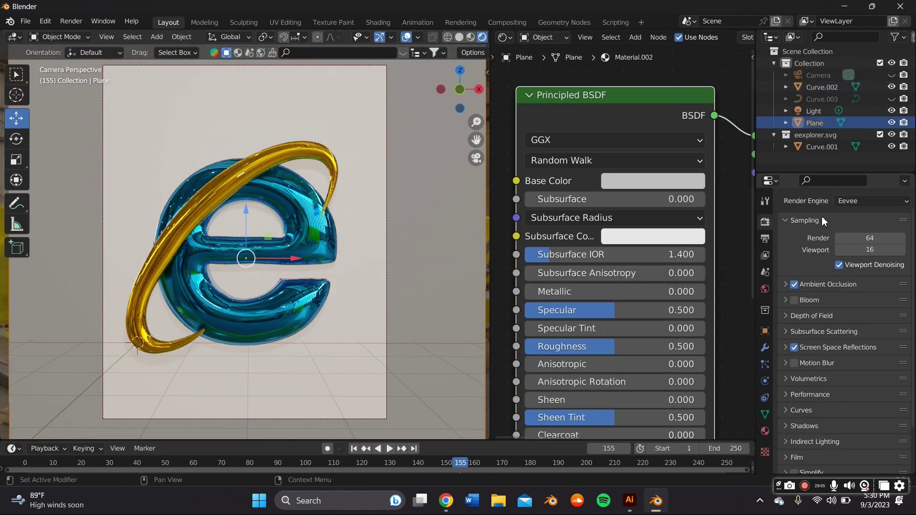
left_click(849, 202)
key("Return")
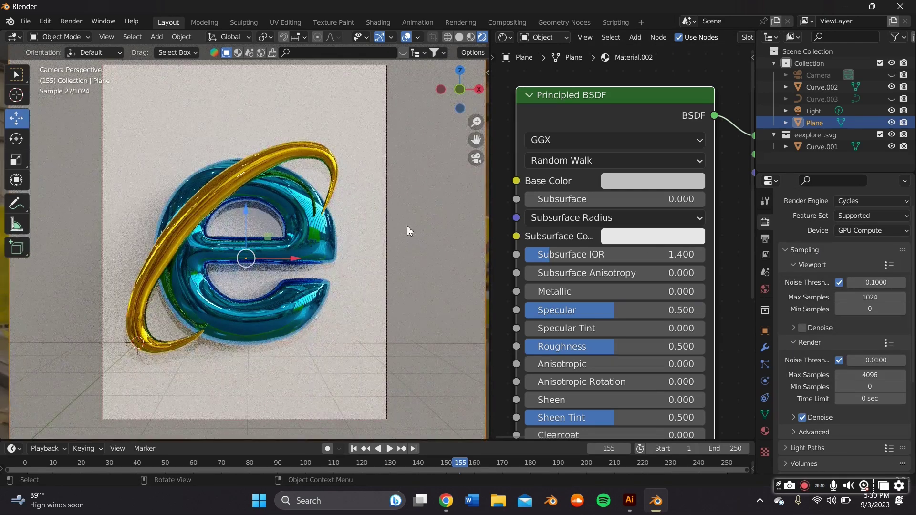
Select the 'e' logo and shift its base colour hue to a deep blue.
left_click(473, 156)
middle_click_drag(402, 218, 367, 232)
scroll(367, 233, "up", 5)
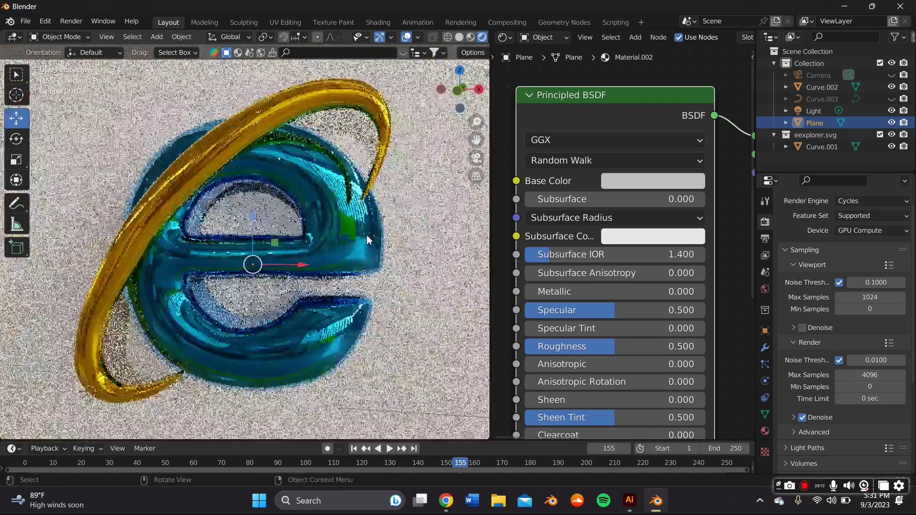
left_click(367, 233)
left_click(611, 183)
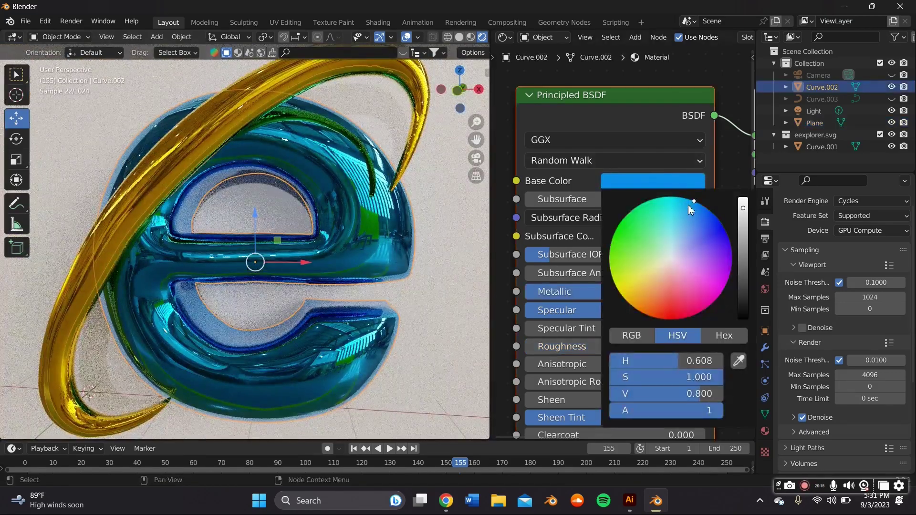
mouse_move(688, 205)
left_mouse_down()
mouse_move(654, 201)
mouse_move(711, 211)
mouse_move(672, 201)
left_mouse_up()
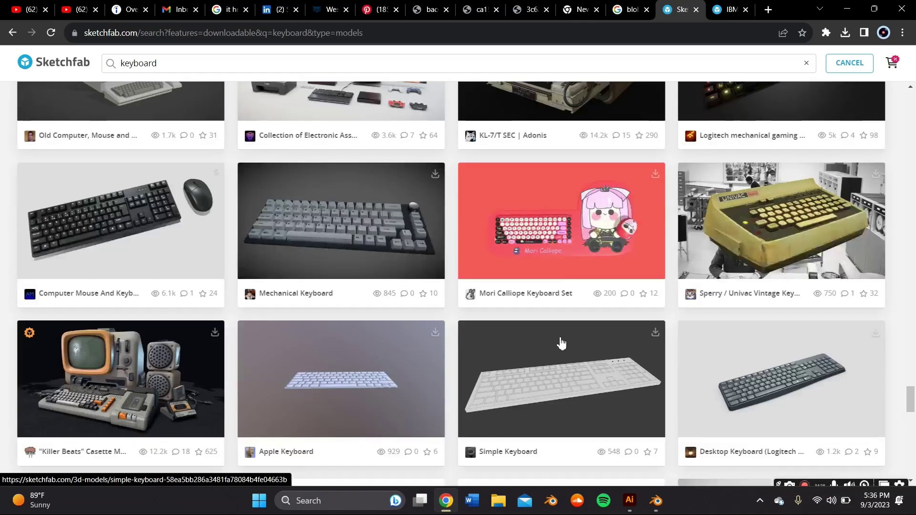
Browse the keyboard results and go to the IBM Model M Keyboard page.
scroll(562, 343, "down", 10)
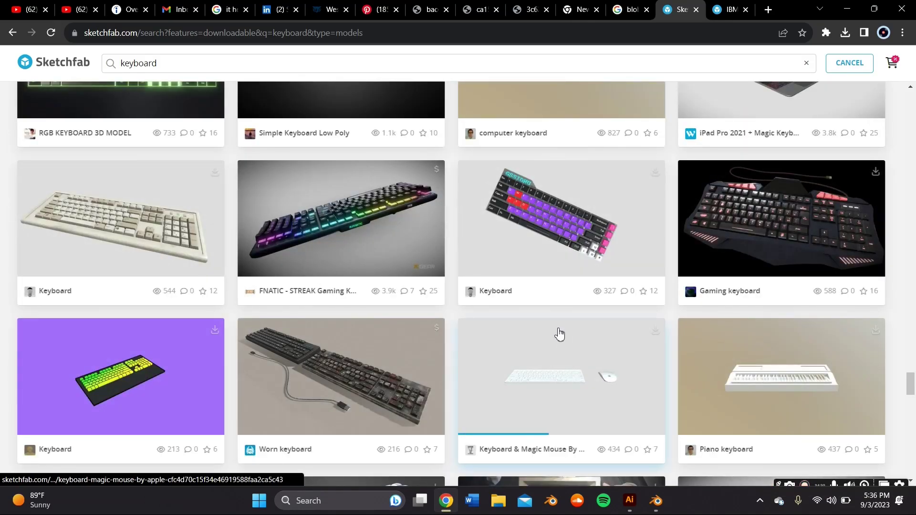
scroll(561, 333, "down", 7)
left_click_drag(191, 66, 36, 80)
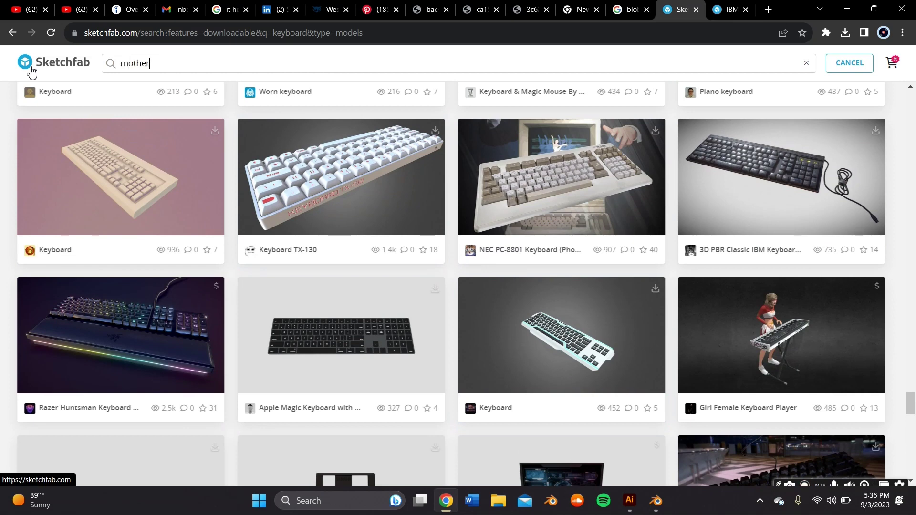
key("ctrl+Tab")
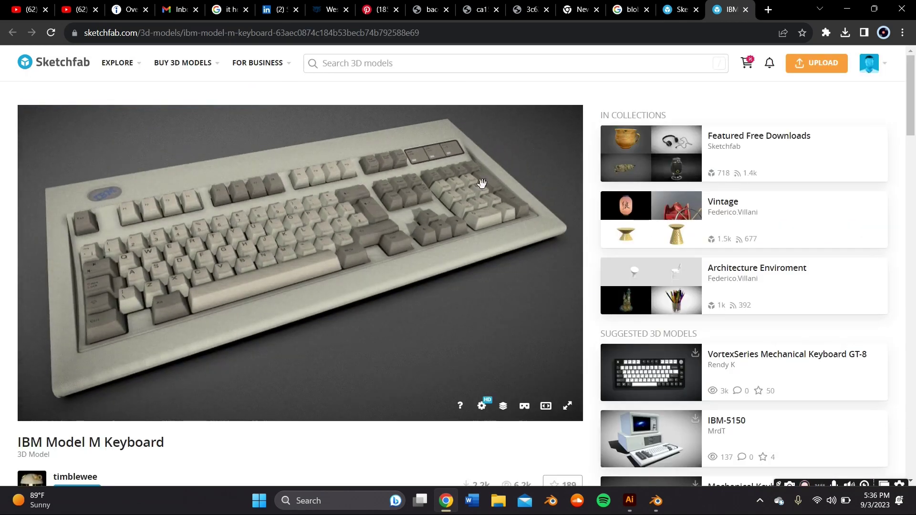
scroll(482, 183, "down", 5)
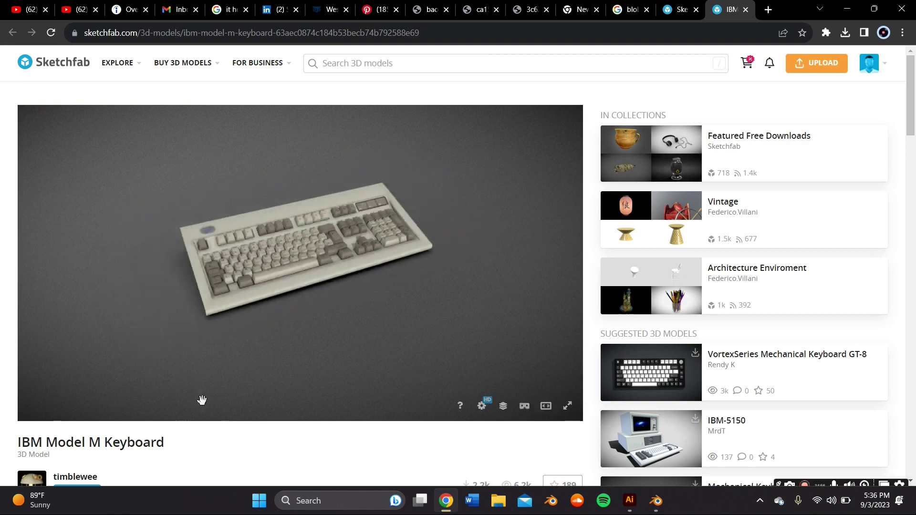
scroll(46, 315, "down", 5)
Download the IBM Model M Keyboard in GLB format and close the download options.
left_click(66, 282)
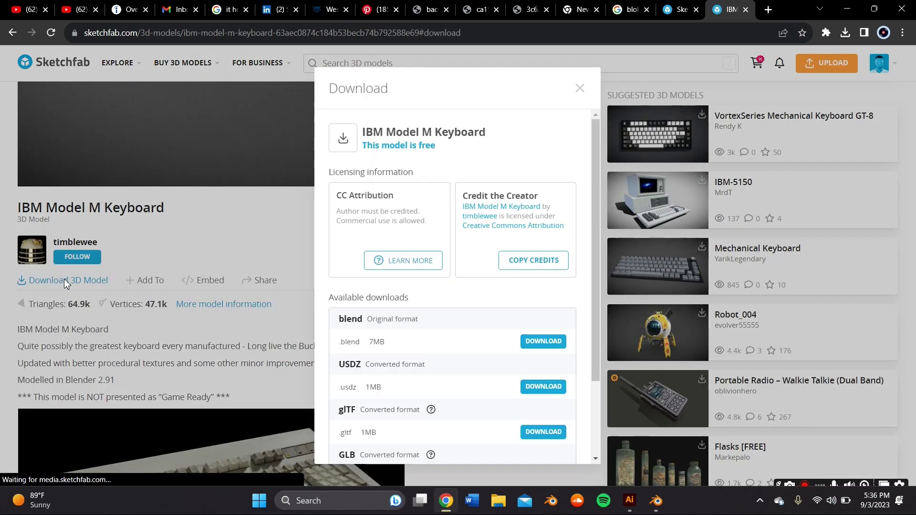
scroll(456, 325, "down", 2)
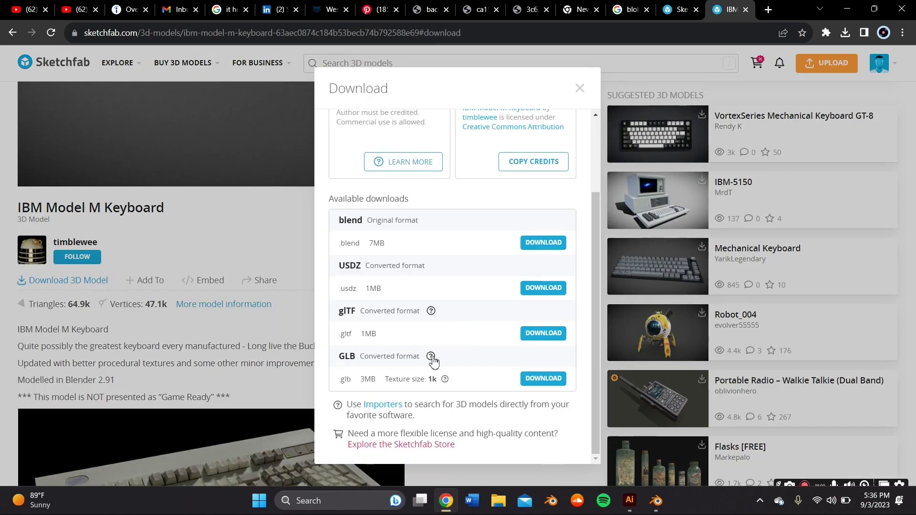
left_click(529, 379)
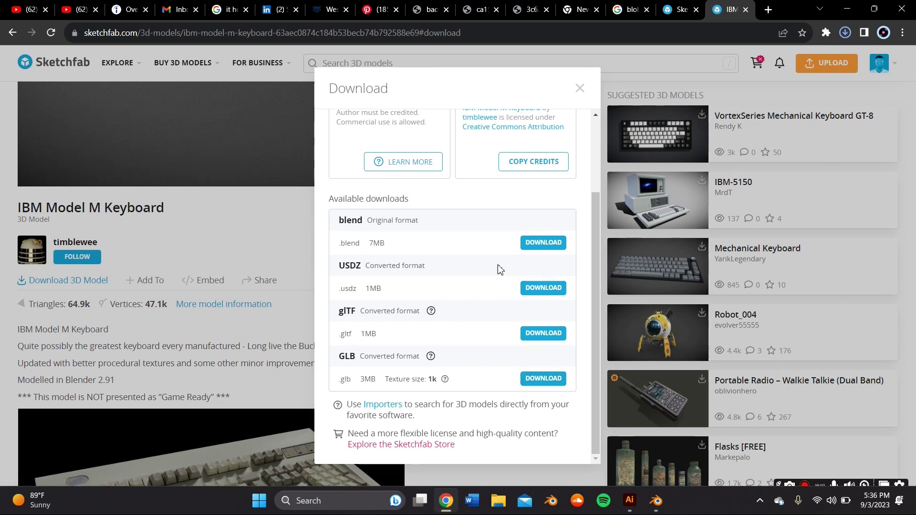
left_click(581, 91)
scroll(536, 323, "down", 5)
scroll(536, 322, "down", 6)
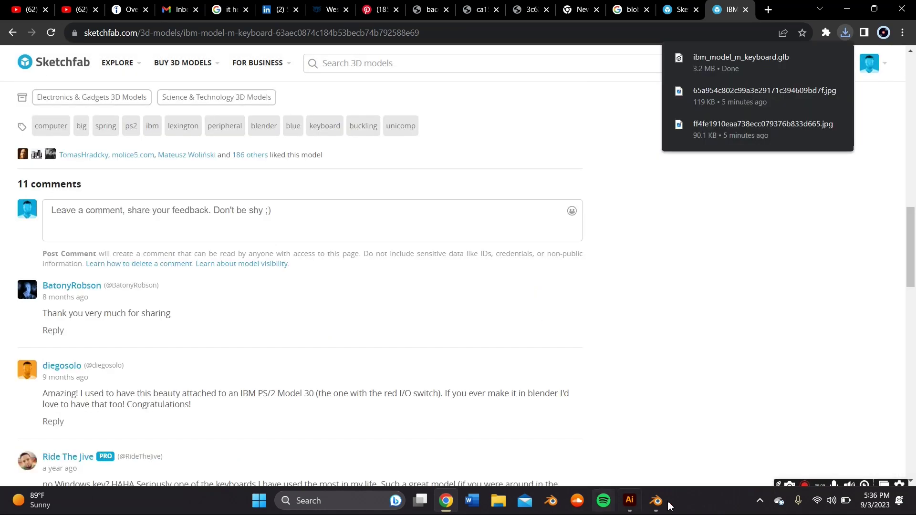
Exit camera view, switch to Solid shading facing the backdrop, and save as explorer.blend.
left_click(656, 500)
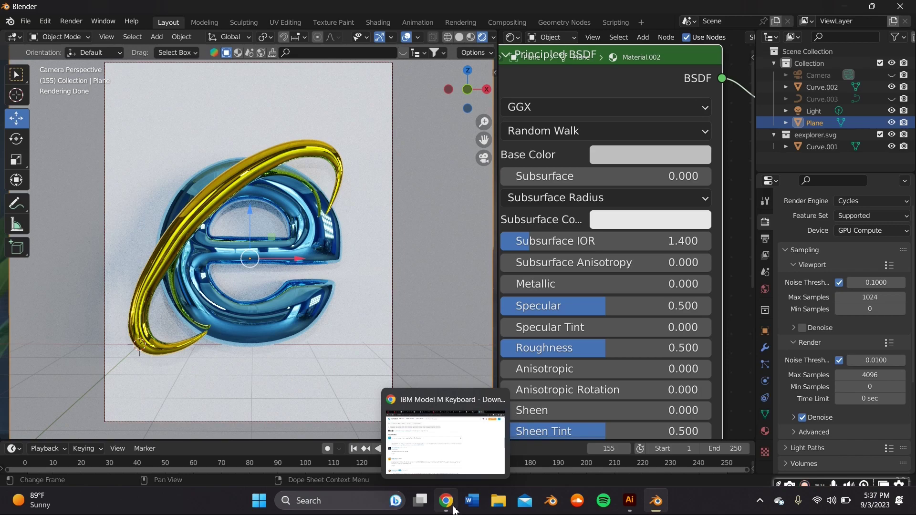
left_click(483, 158)
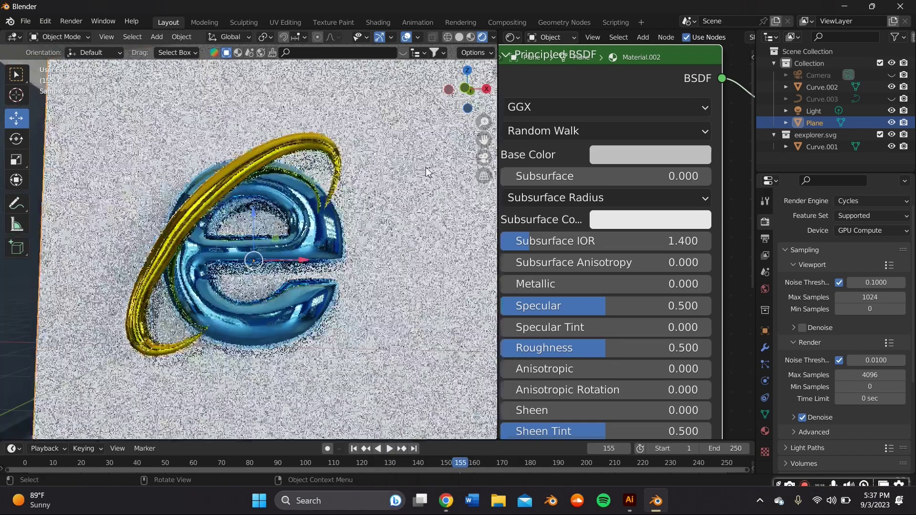
key("z")
key("6")
scroll(331, 171, "down", 2)
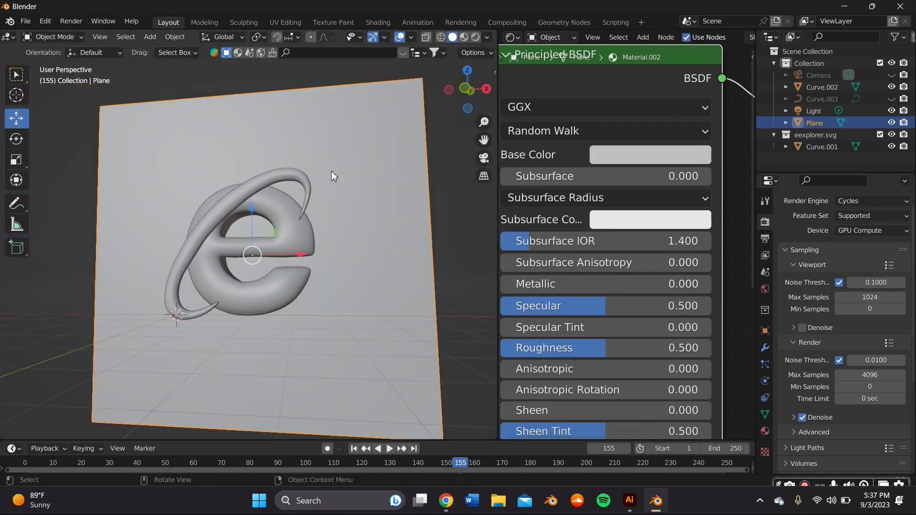
middle_click_drag(110, 95, 123, 100)
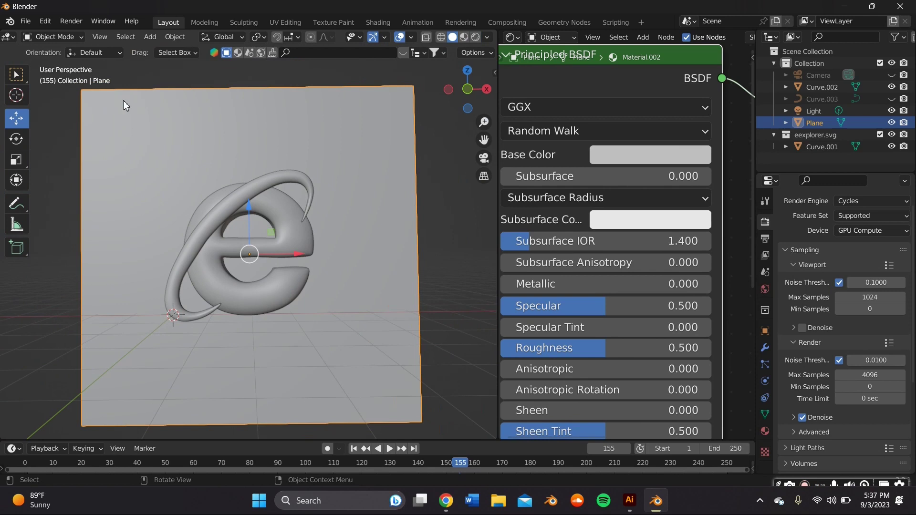
left_click(26, 21)
left_click(45, 99)
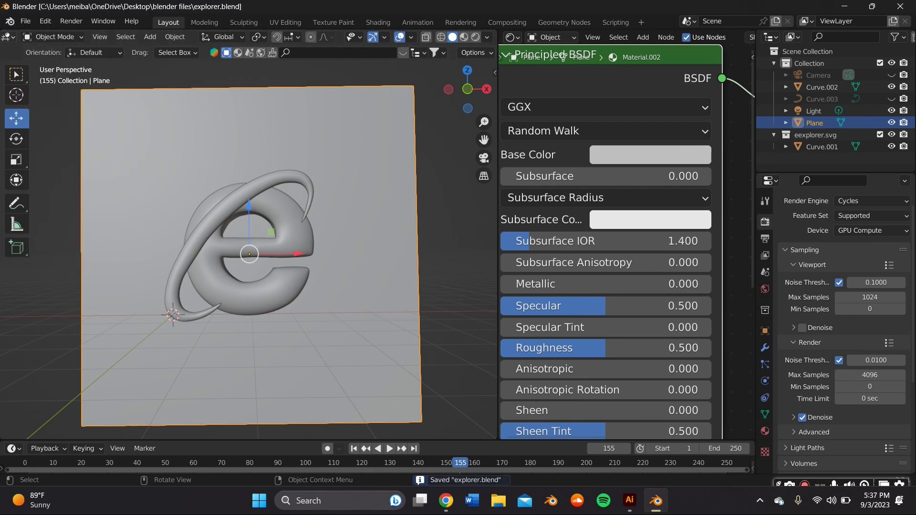
Import ibm_model_m_keyboard.glb from the Downloads folder using the glTF 2.0 importer.
left_click(25, 21)
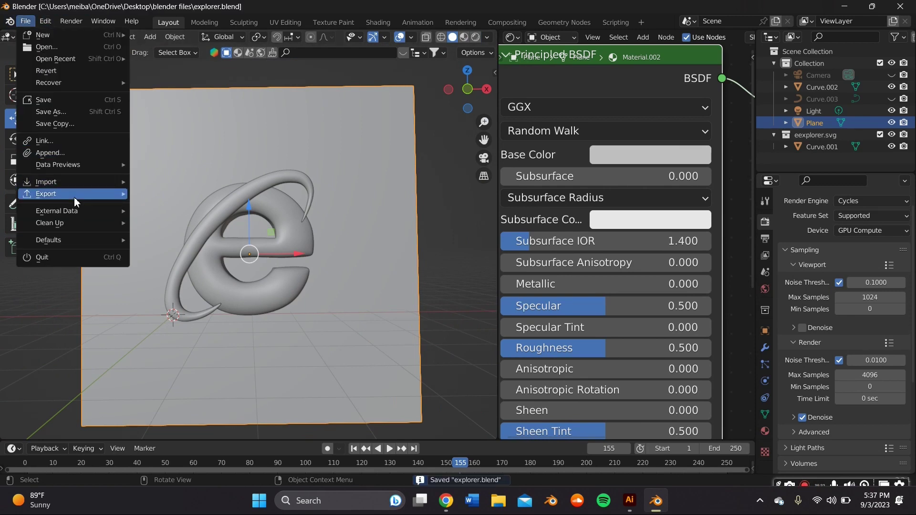
mouse_move(68, 181)
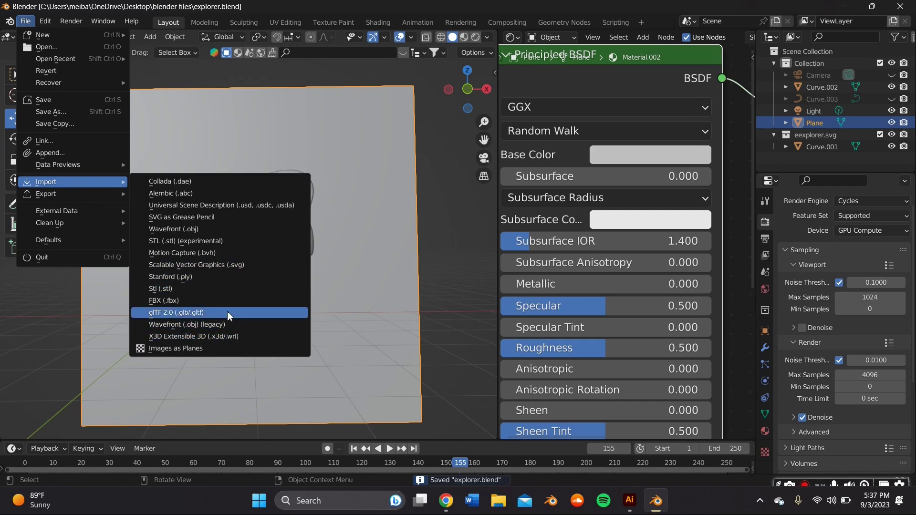
left_click(227, 313)
left_click(54, 191)
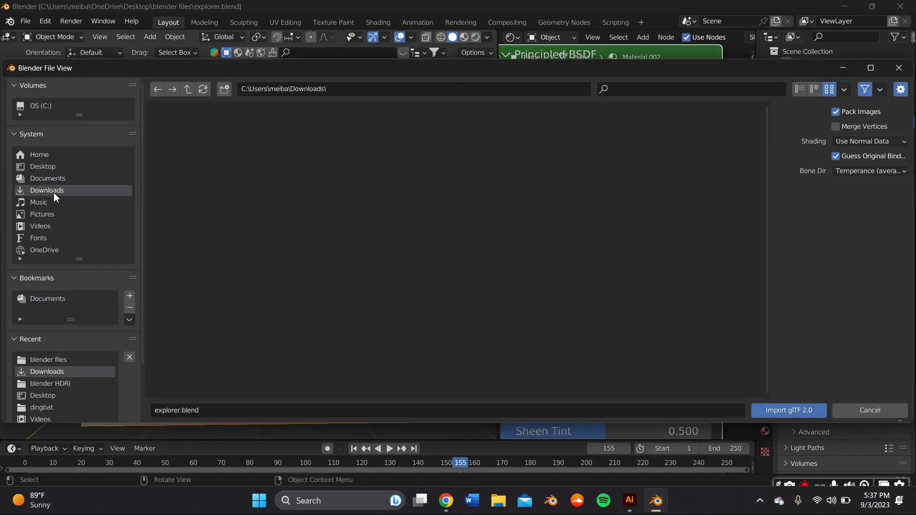
left_click(475, 173)
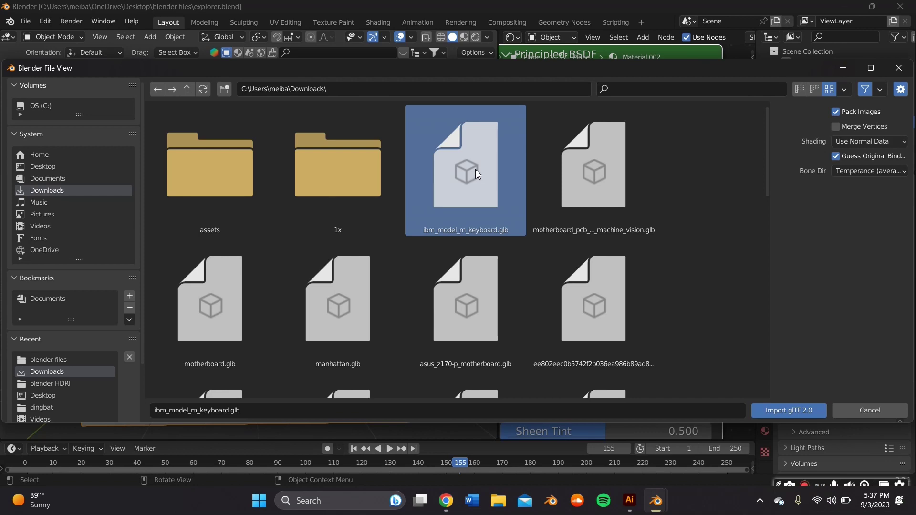
double_click(476, 169)
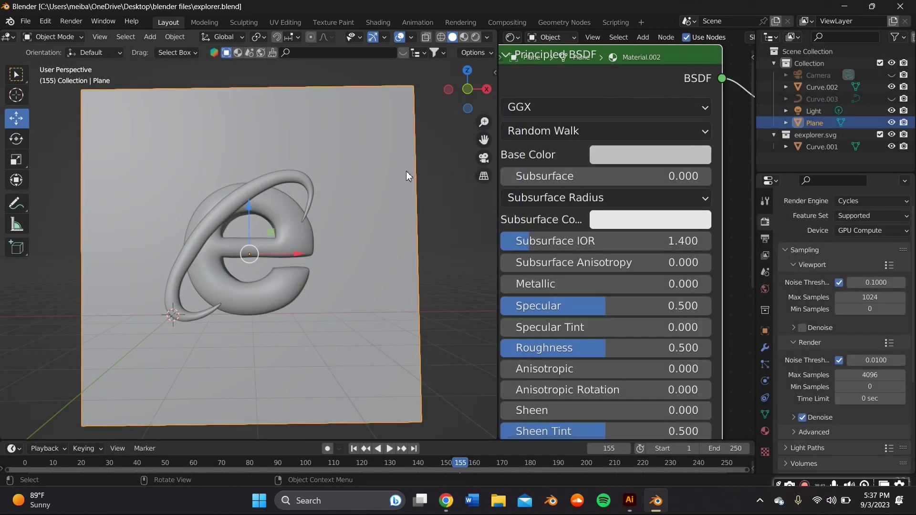
Scale up the keyboard and rotate it 90° on X with R X 90.
key("s")
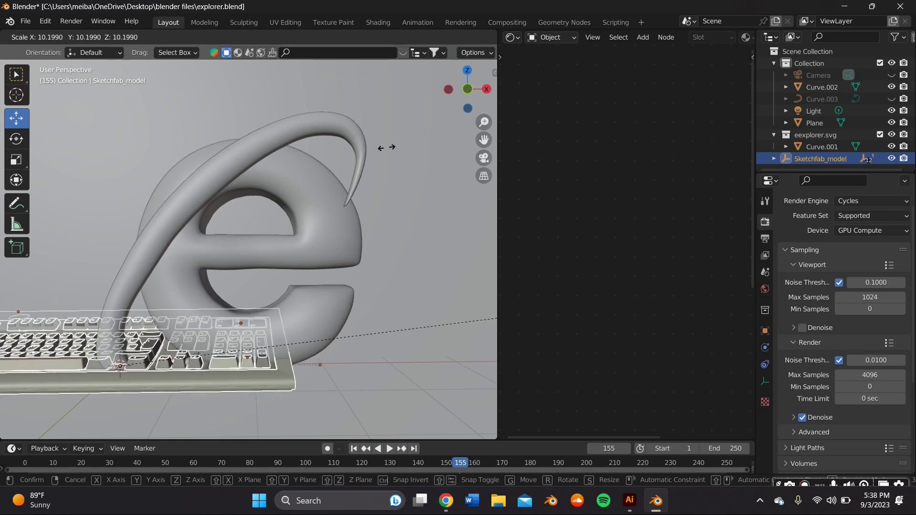
left_click(367, 196)
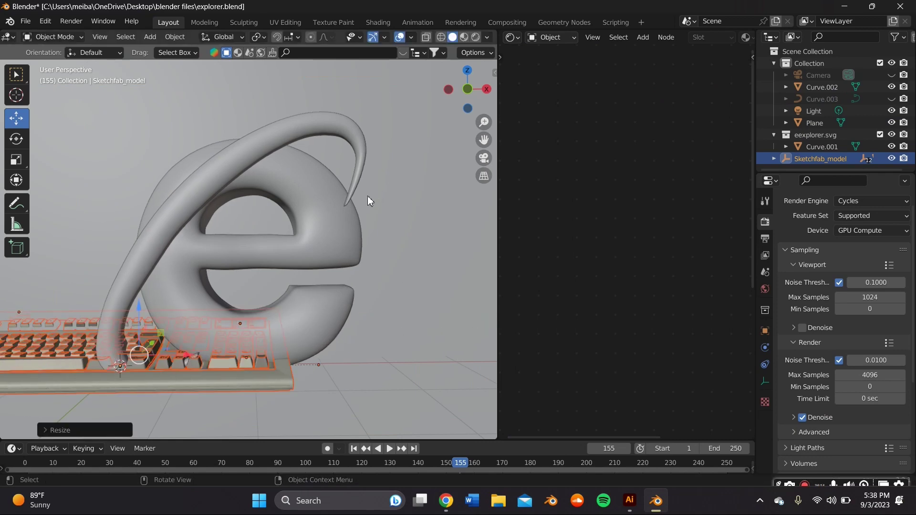
scroll(353, 240, "down", 4)
type("rx")
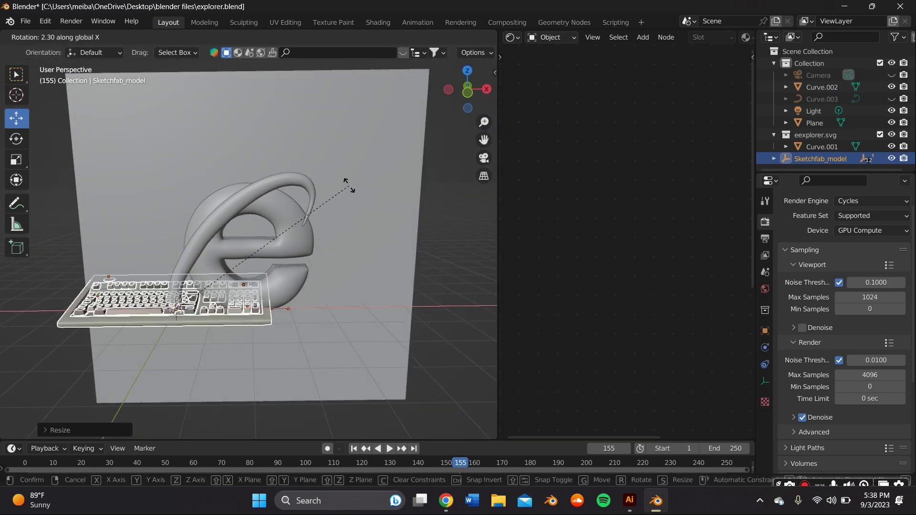
type("90")
key("Return")
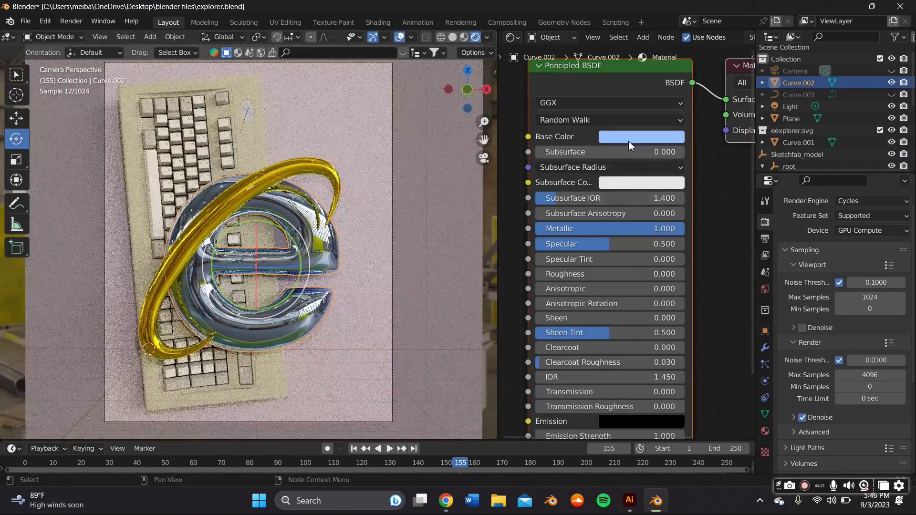
Change the 'e' logo's base colour to a light blue.
left_click(629, 138)
left_click(671, 176)
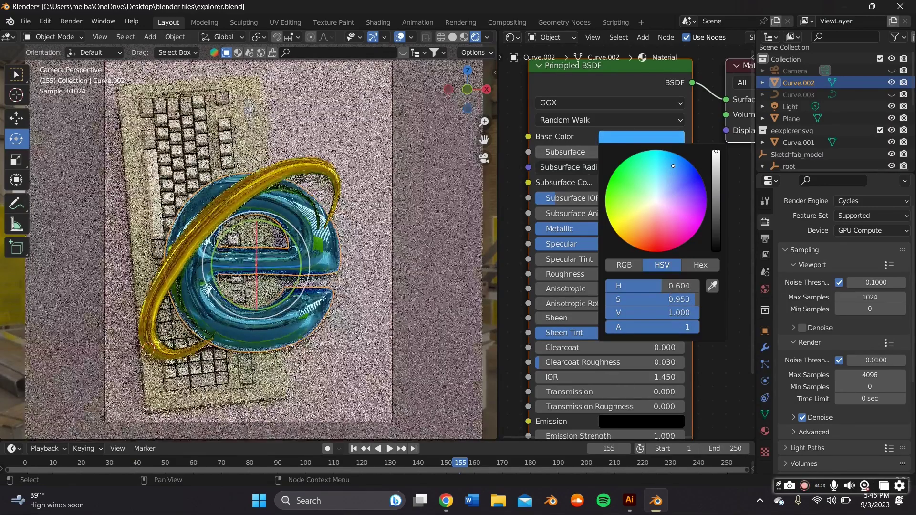
left_click(661, 179)
left_click_drag(660, 180, 659, 182)
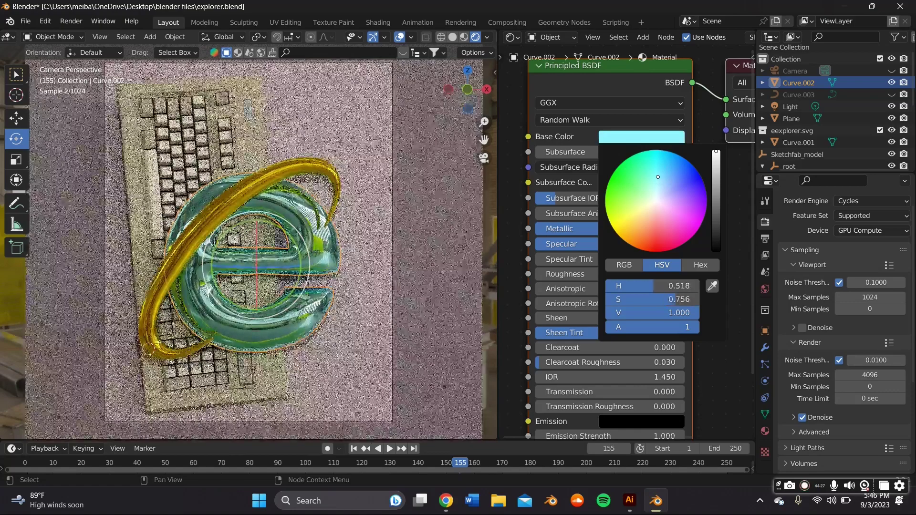
left_click(665, 185)
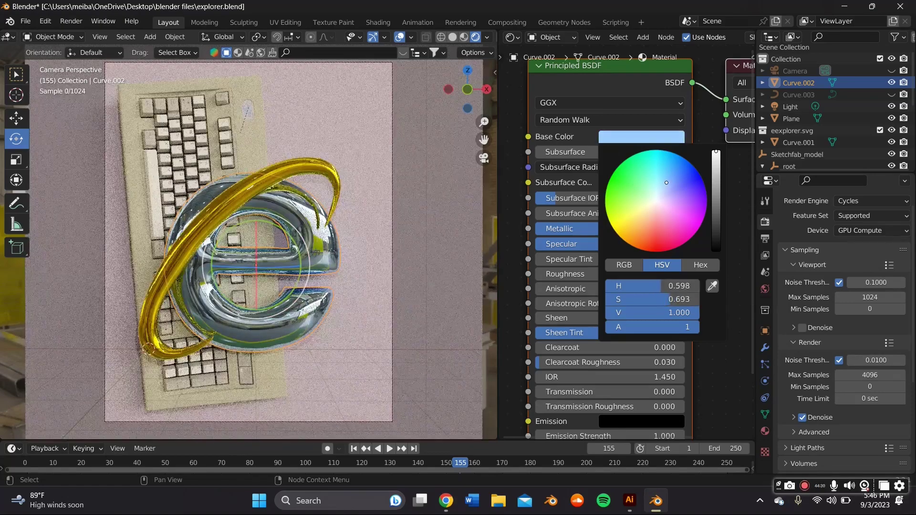
Tint the backdrop plane's base colour yellowish.
left_click(341, 117)
left_click(612, 141)
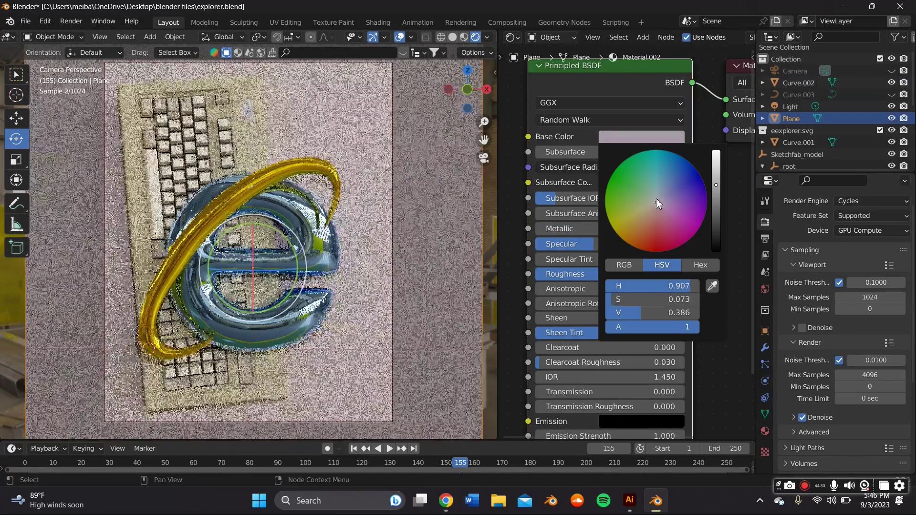
mouse_move(656, 198)
left_mouse_down()
mouse_move(641, 208)
mouse_move(644, 192)
left_mouse_up()
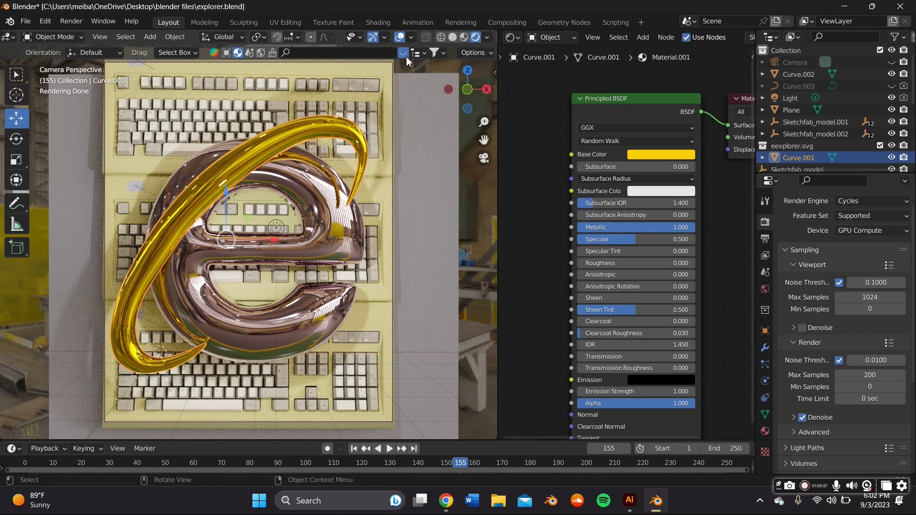
Apply BlenderKit's Low-Dispersion Glass material to the 'e' logo from the glass results.
left_click(406, 54)
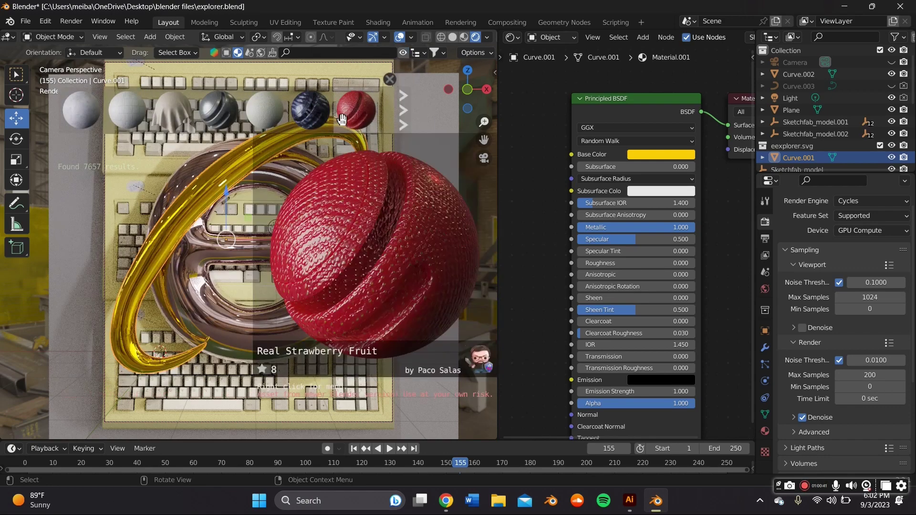
left_click(406, 111)
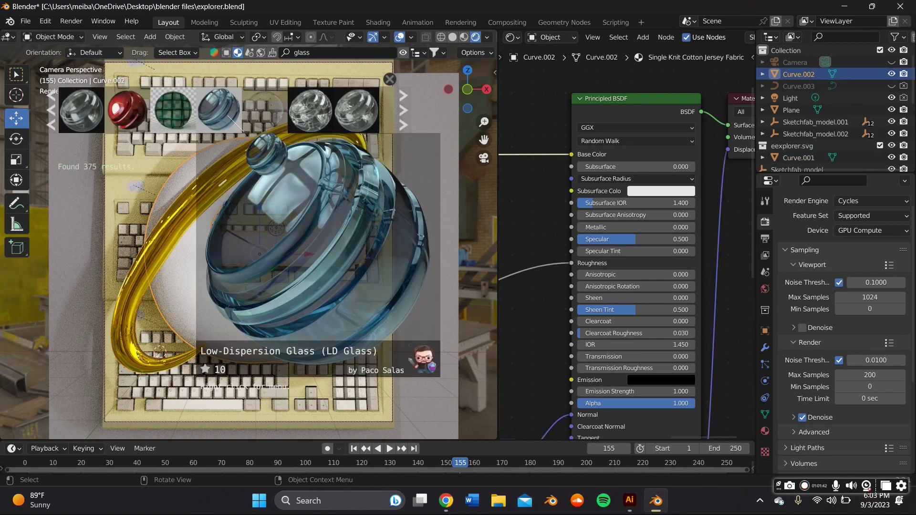
left_click(227, 116)
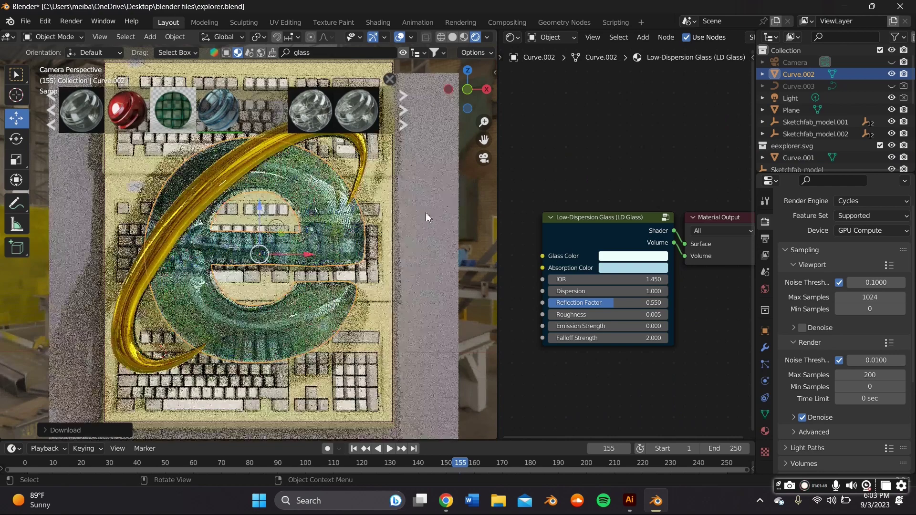
Set the glass absorption colour, then select the glass 'e' for editing.
left_click(422, 211)
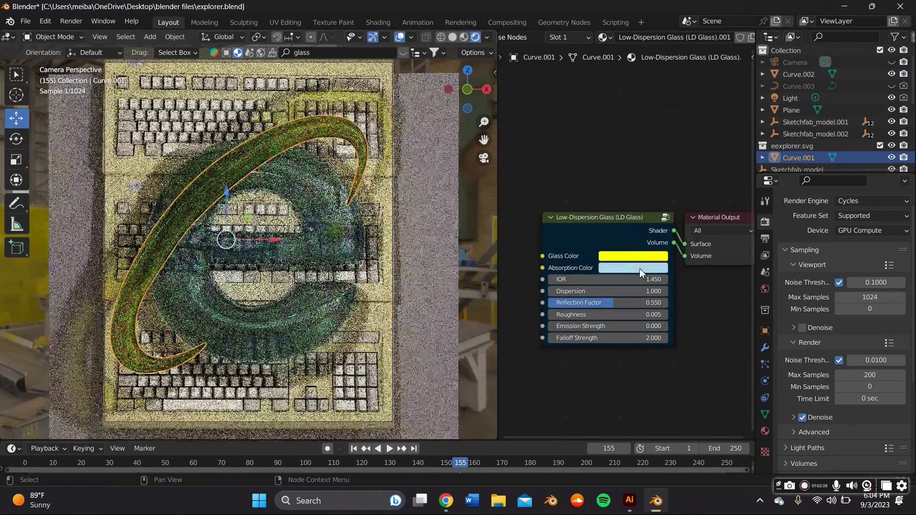
left_click(633, 268)
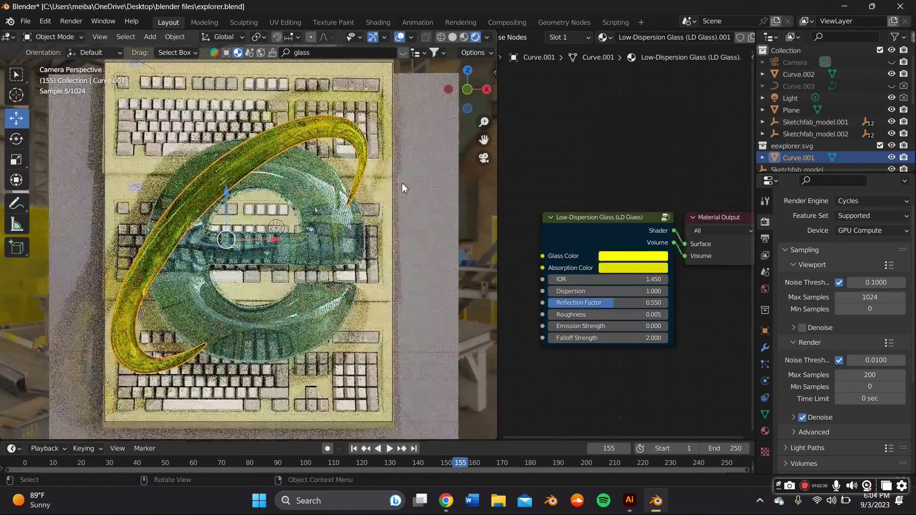
left_click(403, 183)
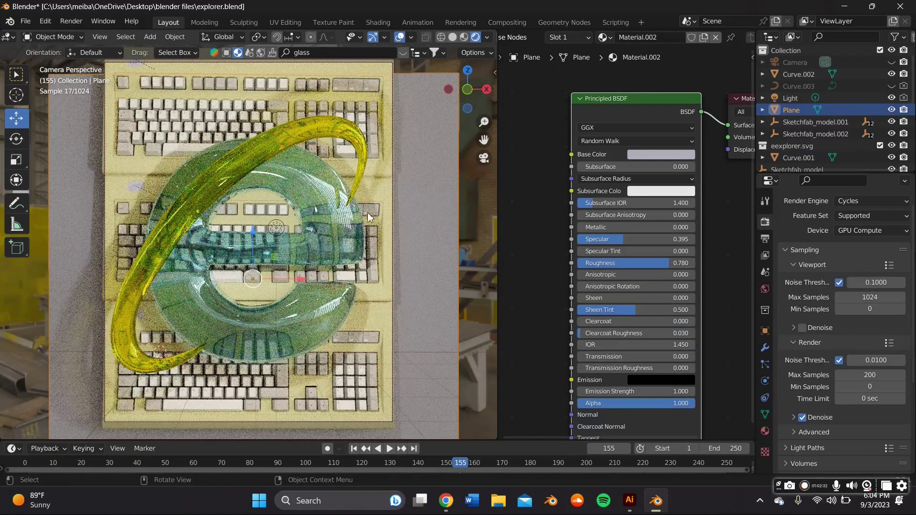
left_click(342, 230)
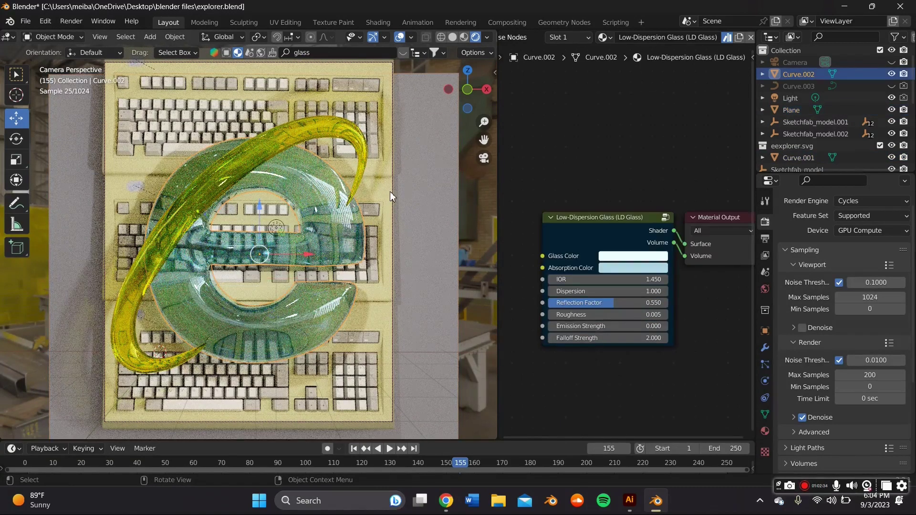
Lower the 'e' glass reflection, tune emission strength to 3, and tint its glass light blue.
scroll(600, 244, "up", 4)
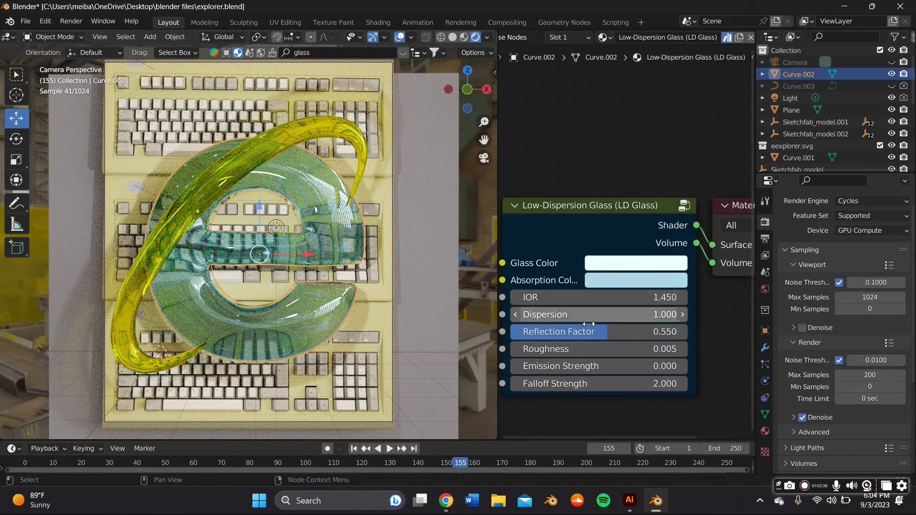
left_click_drag(599, 254, 596, 254)
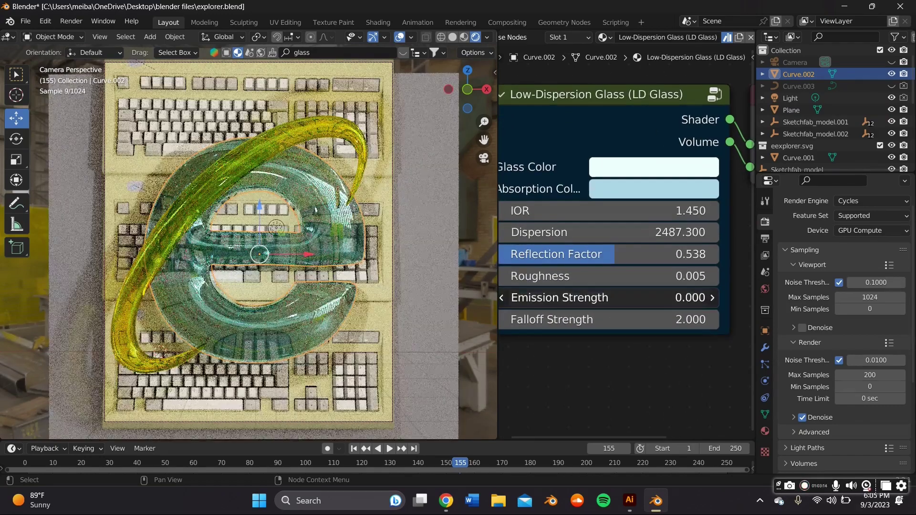
left_click_drag(602, 297, 687, 298)
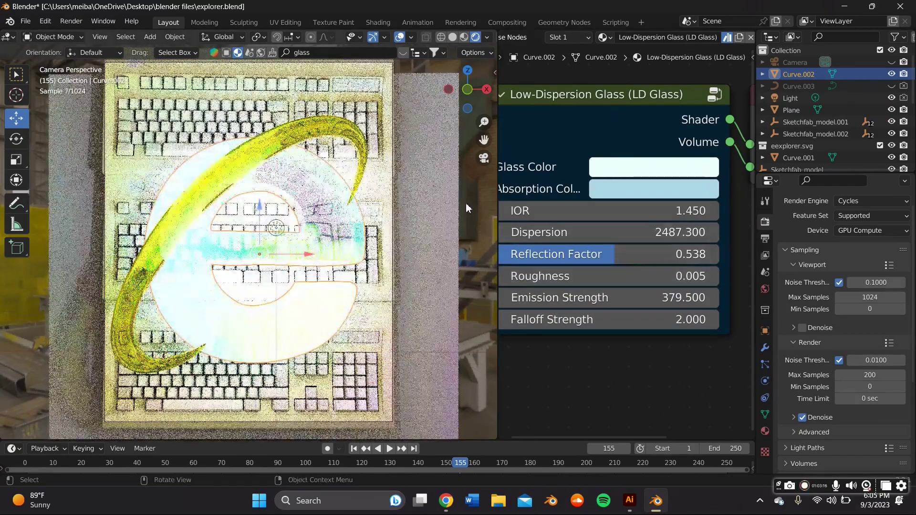
left_click(466, 203)
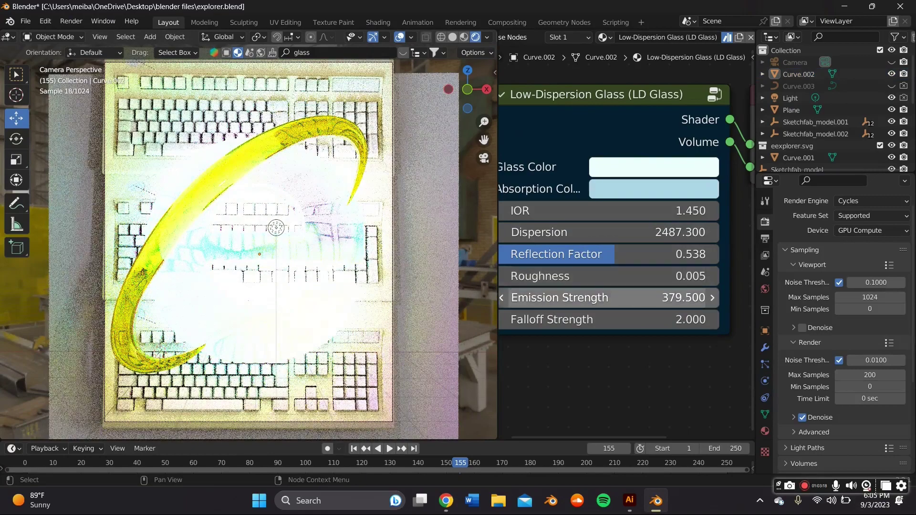
left_click_drag(621, 298, 573, 298)
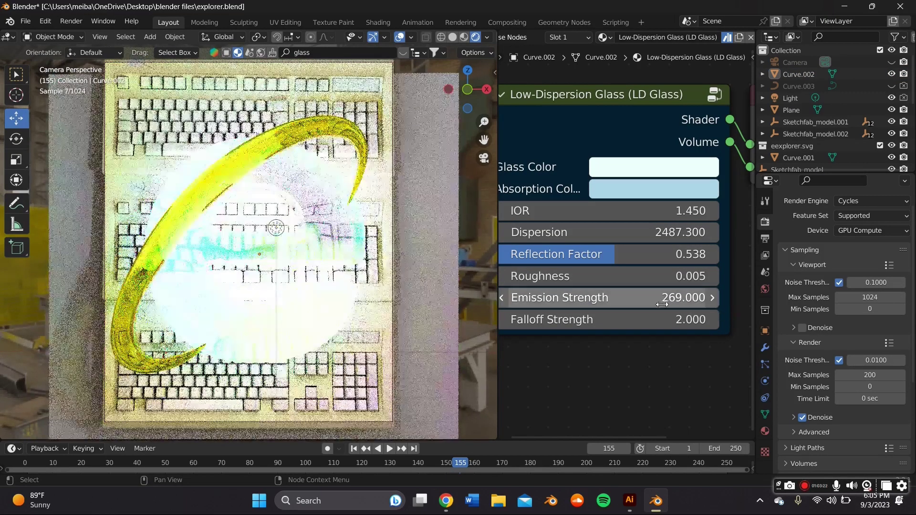
left_click_drag(662, 304, 599, 298)
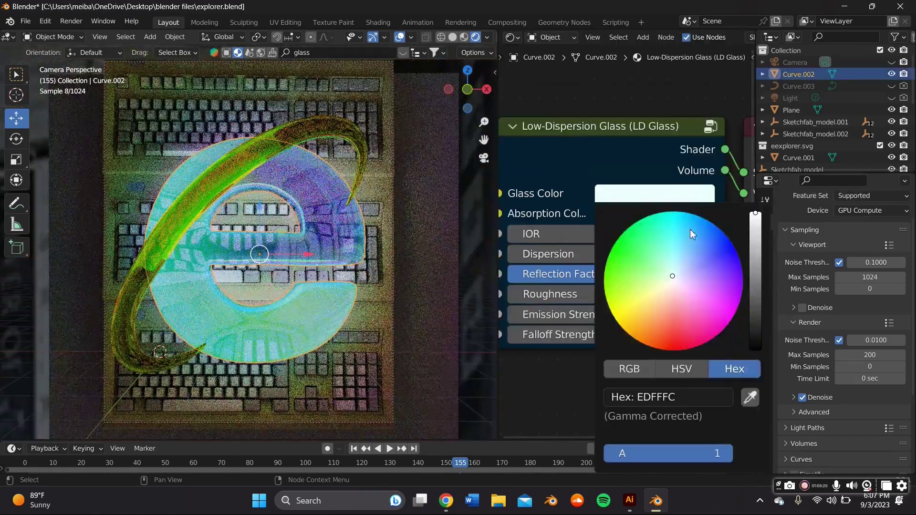
left_click(690, 229)
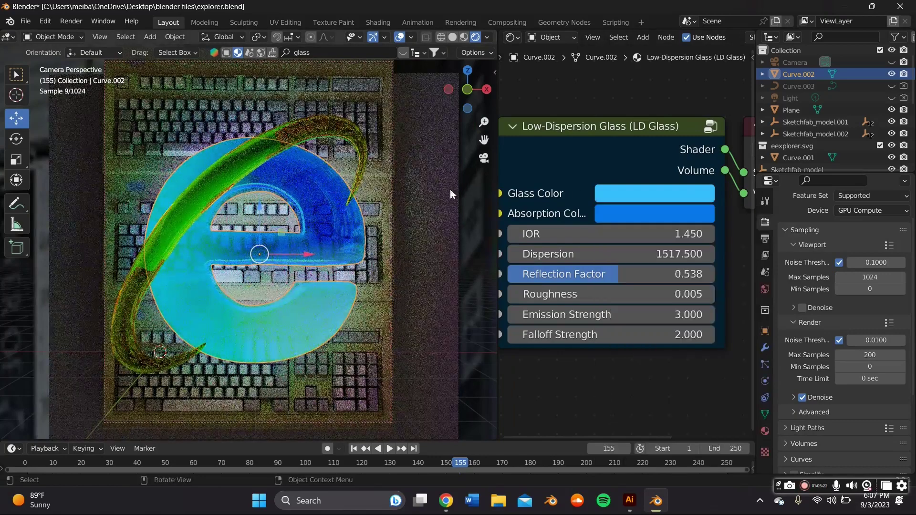
Set the 'e' glass colour to pale blue BCEAFF and render the final image.
left_click(420, 203)
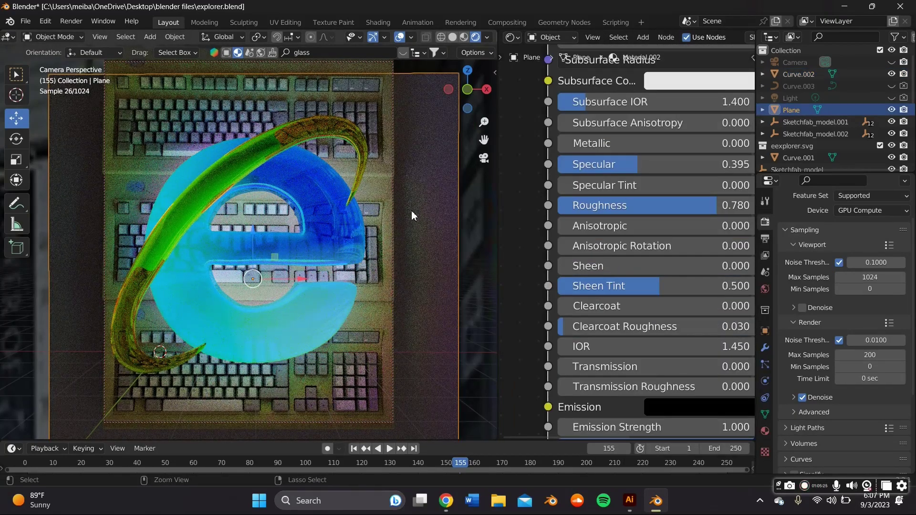
left_click(411, 211)
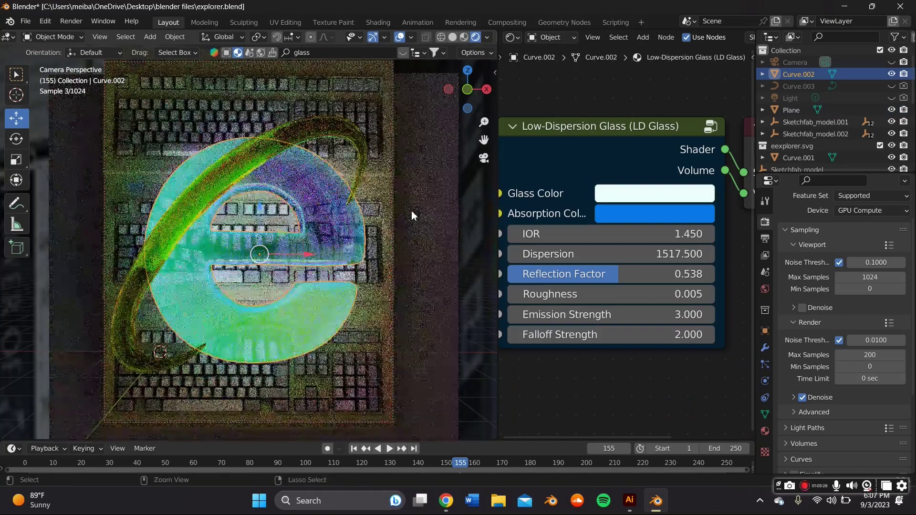
left_click(411, 211)
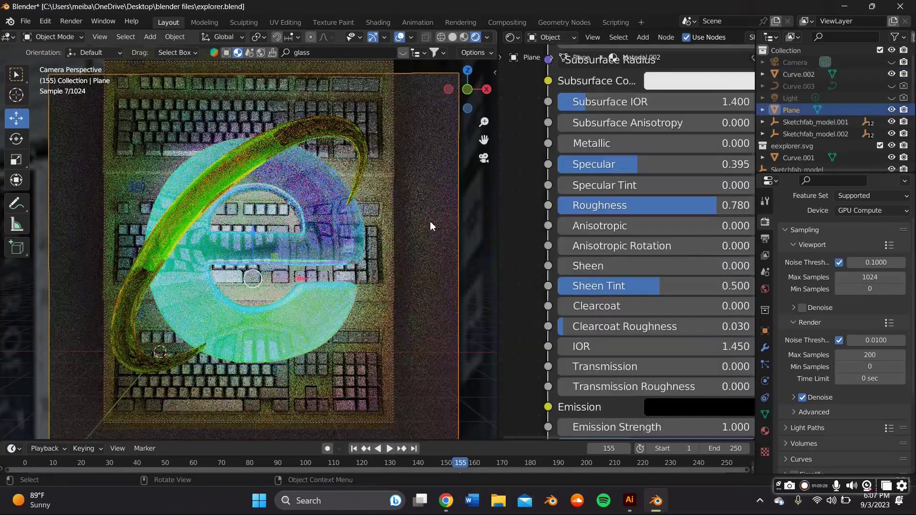
left_click(329, 212)
left_click(673, 193)
left_click(683, 265)
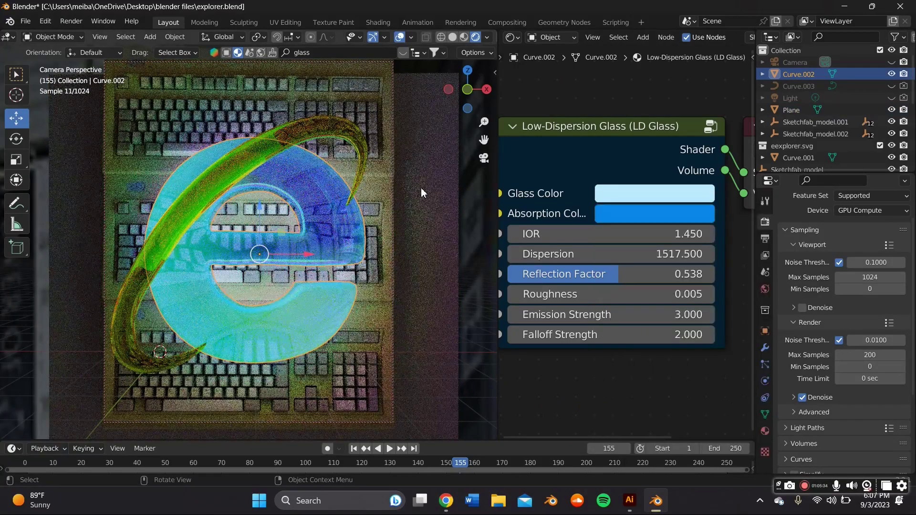
left_click(71, 21)
left_click(78, 34)
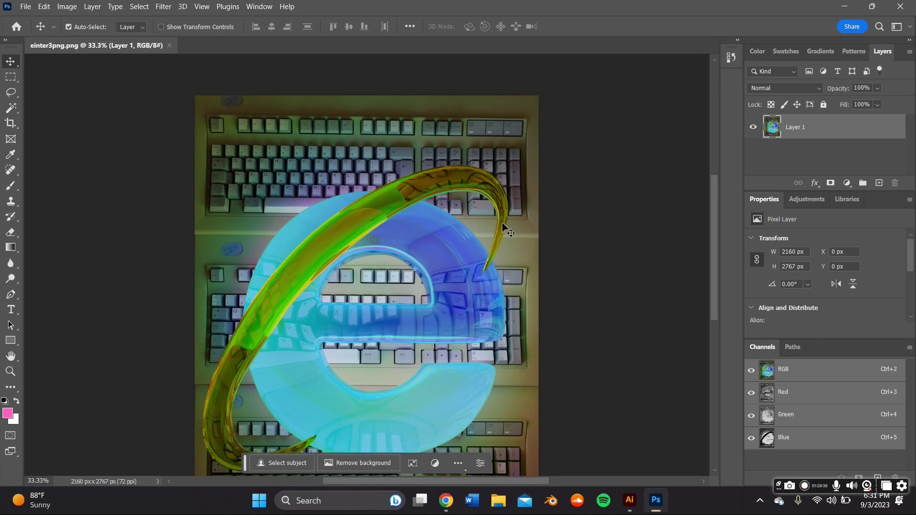
Apply Auto Tone to the rendered image and zoom out to view it whole.
left_click(24, 6)
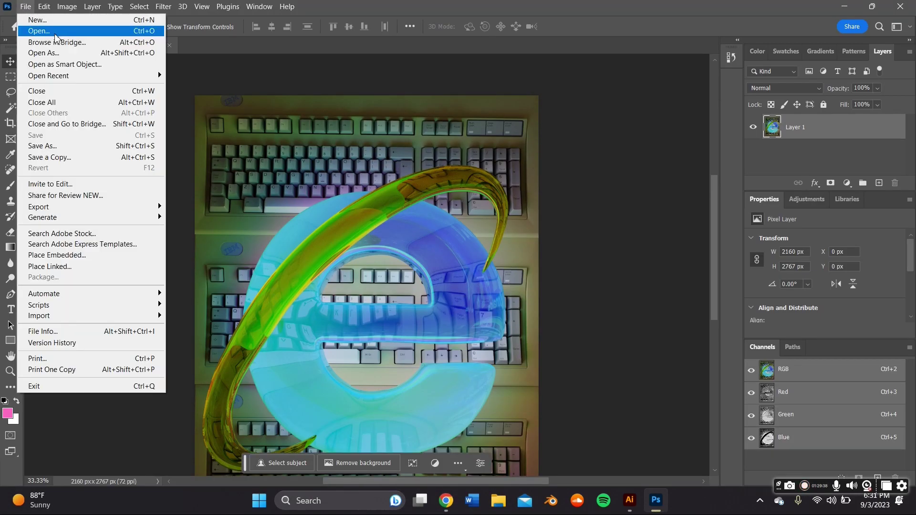
left_click(67, 6)
left_click(82, 52)
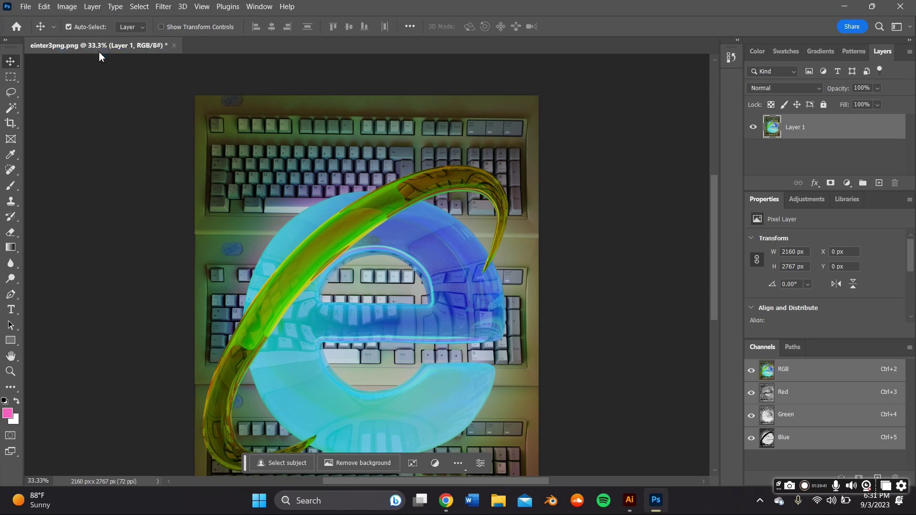
scroll(303, 197, "down", 1)
key("ctrl+minus")
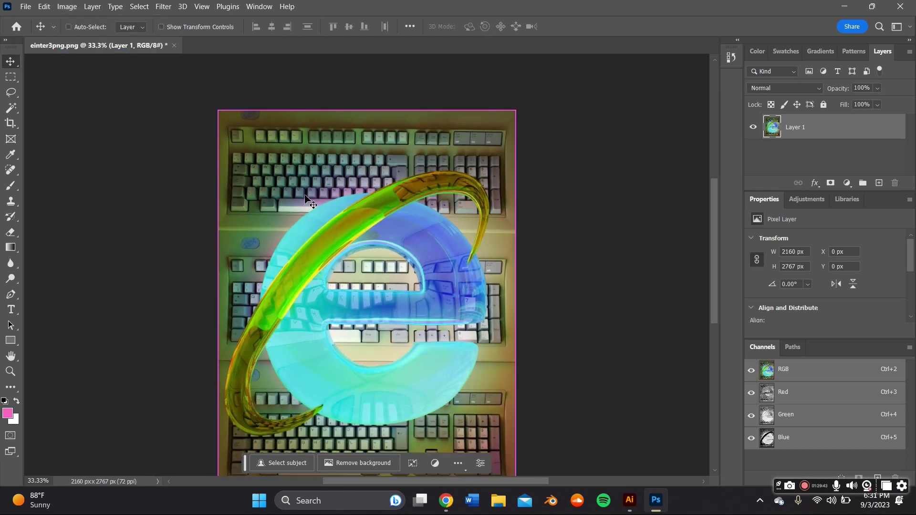
Compare the image with and without Auto Tone, leaving it undone.
key("ctrl+z")
scroll(362, 210, "down", 3)
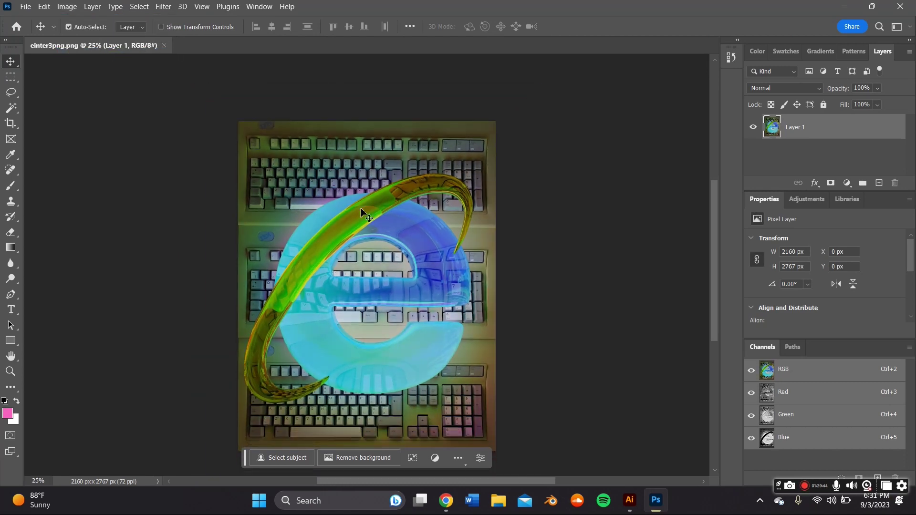
key("ctrl+shift+z")
key("ctrl")
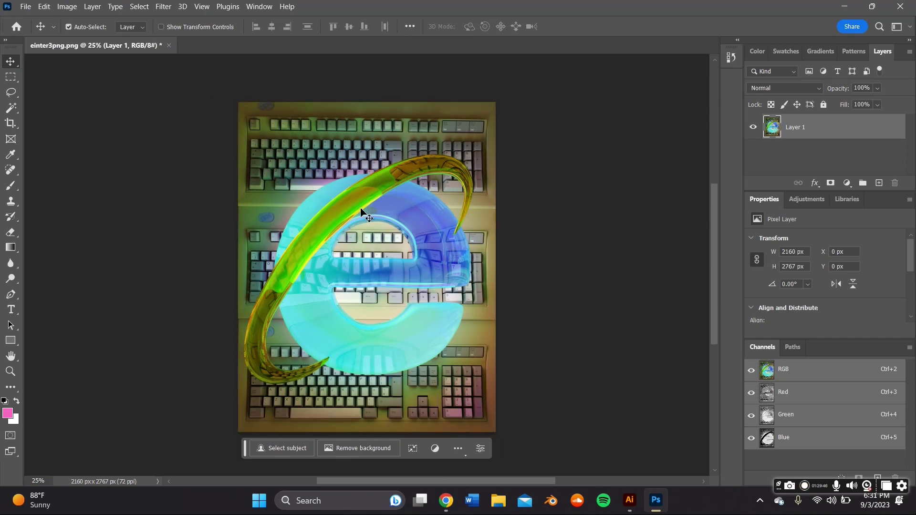
key("ctrl+z")
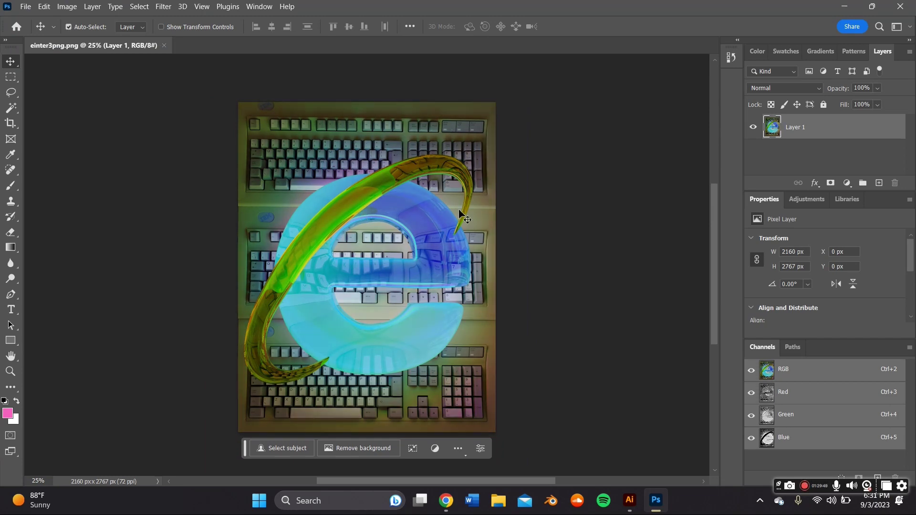
Apply Auto Contrast to the image.
left_click(90, 7)
mouse_move(67, 6)
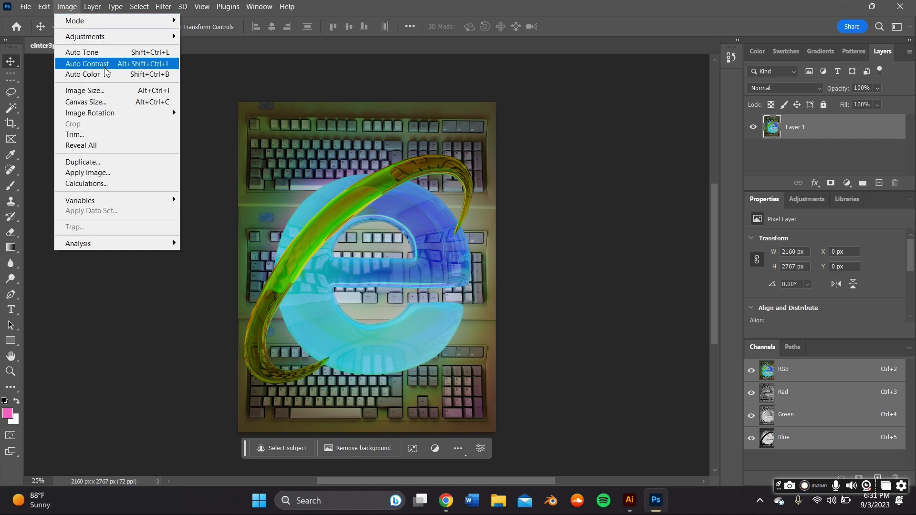
left_click(105, 63)
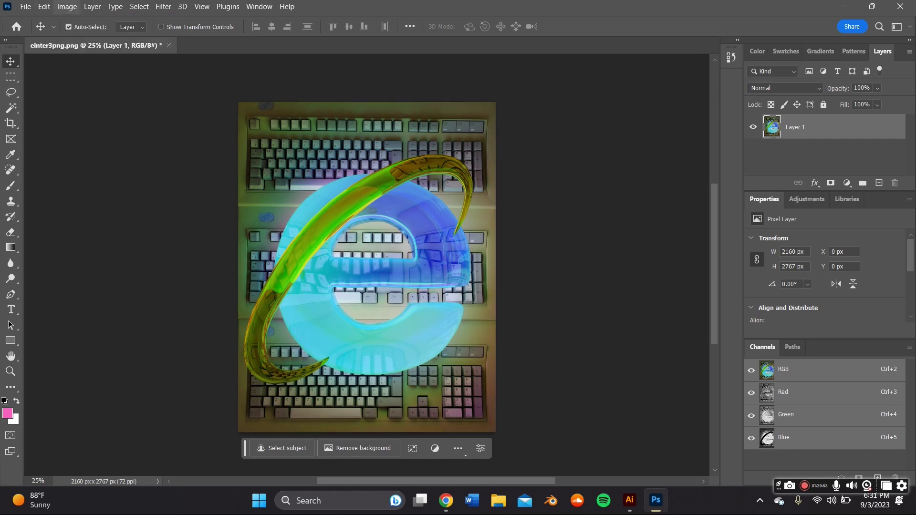
Apply Auto Color to the image and review the result.
left_click(69, 6)
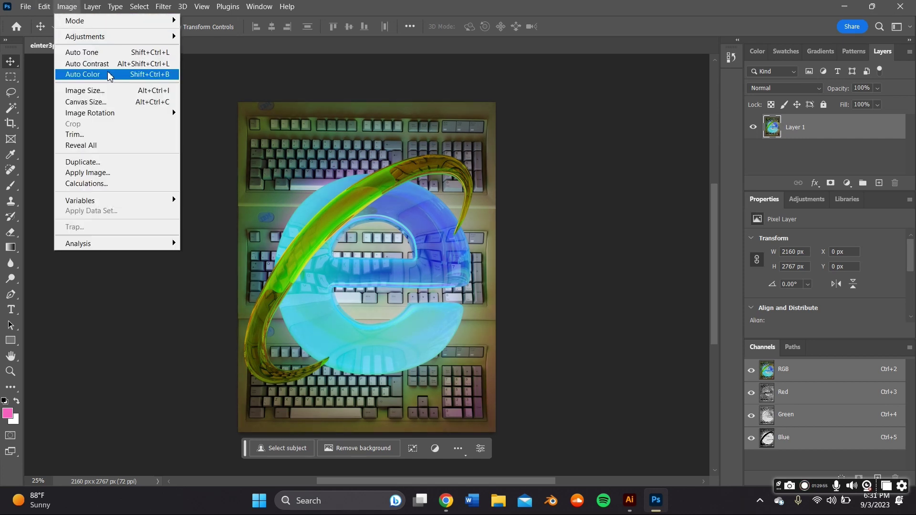
left_click(108, 74)
scroll(283, 180, "up", 1)
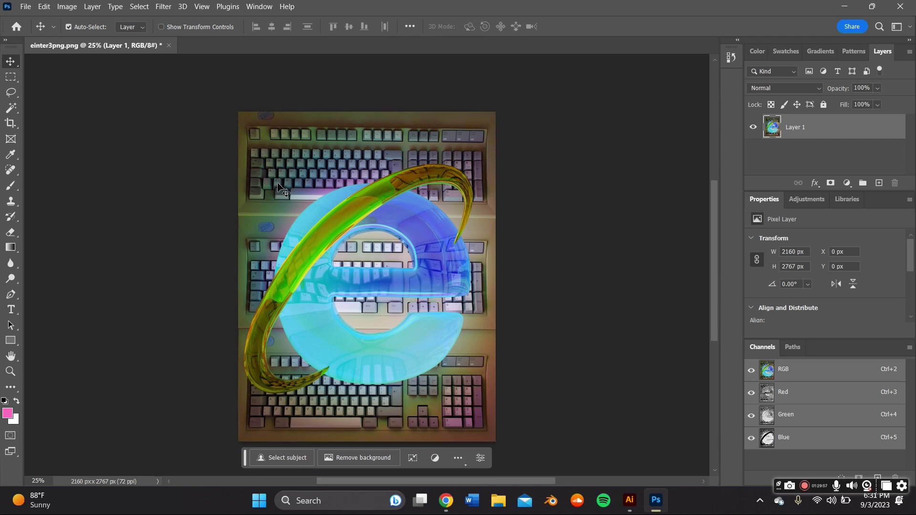
scroll(279, 183, "down", 1)
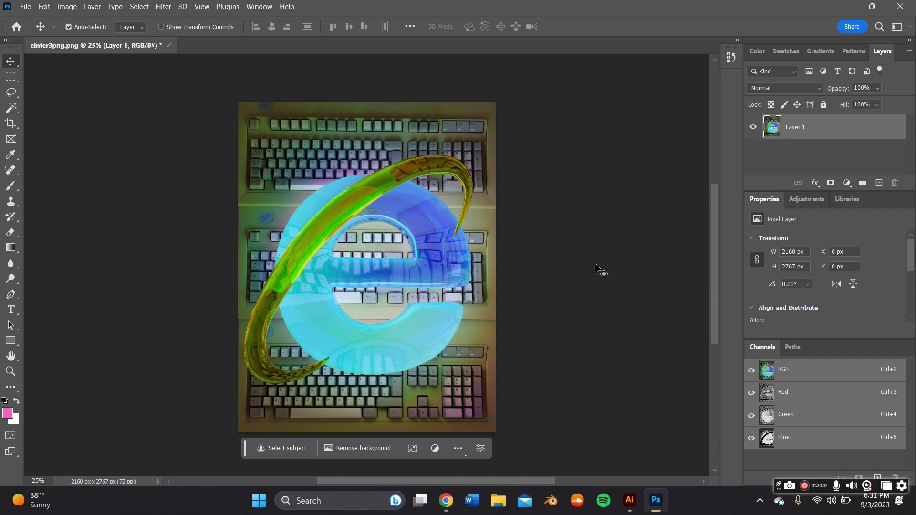
left_click(62, 6)
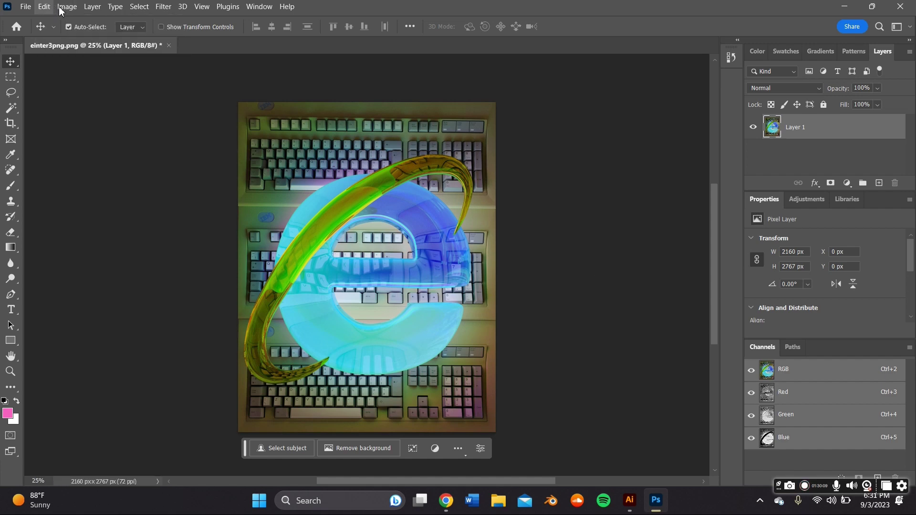